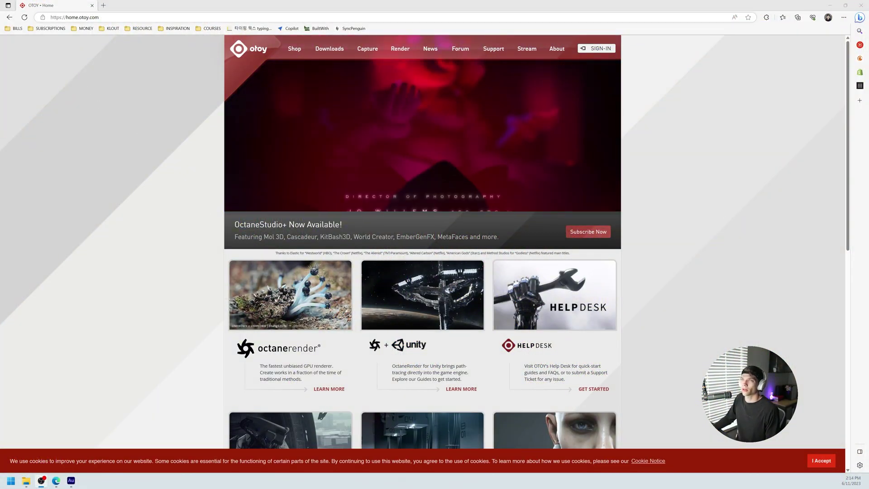
Step: From Shop, reach the Free Trial page and select the OctaneRender Prime (Free tier) tab
left_click_drag(83, 17, 99, 17)
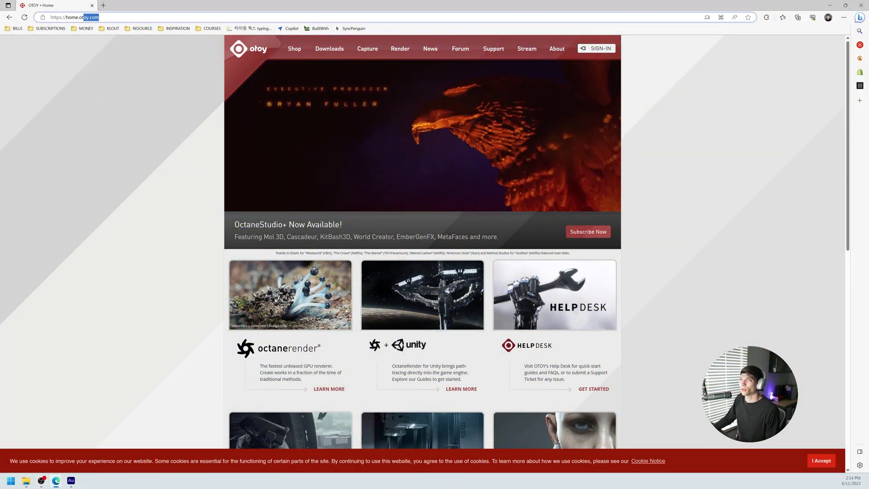
left_click(387, 184)
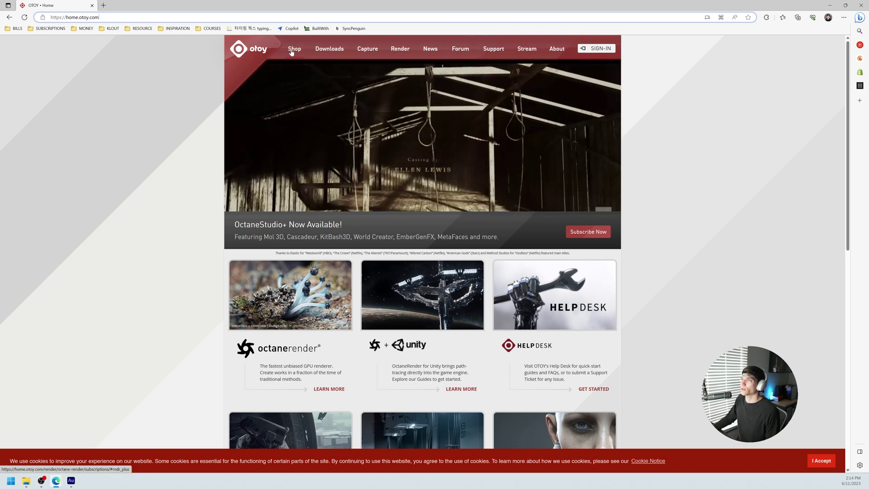
left_click(293, 49)
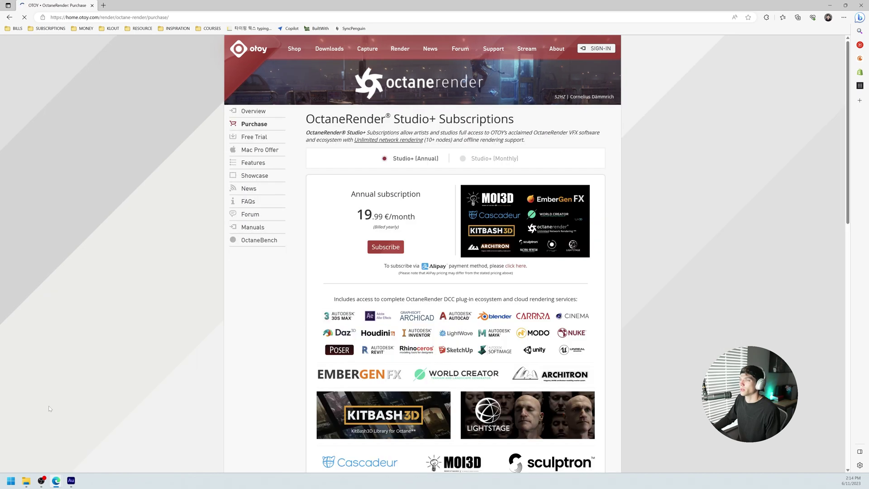
left_click(256, 137)
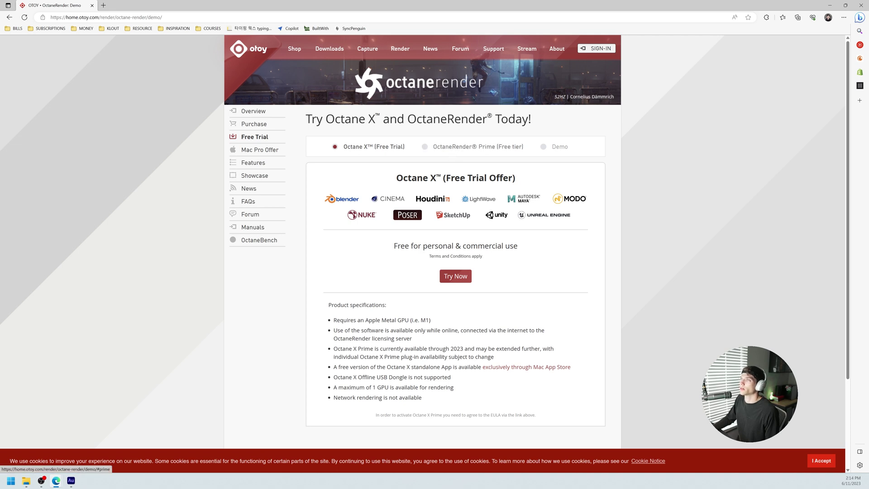
left_click(459, 148)
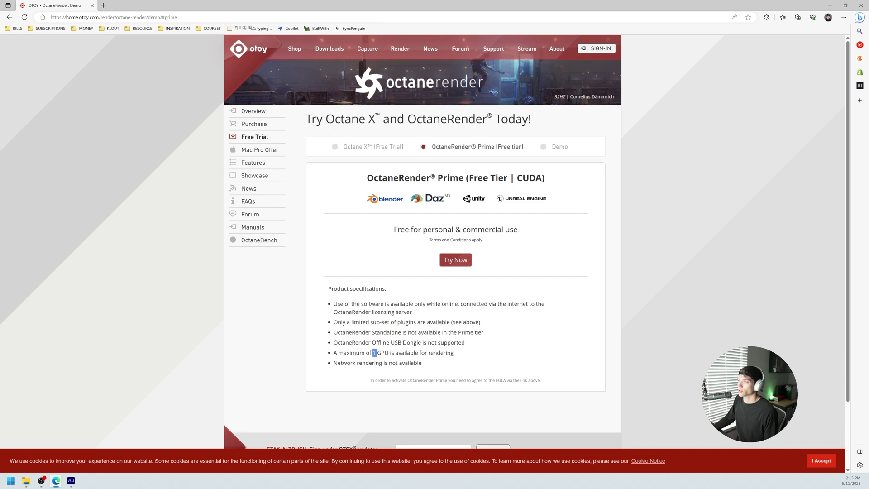
left_click(395, 368)
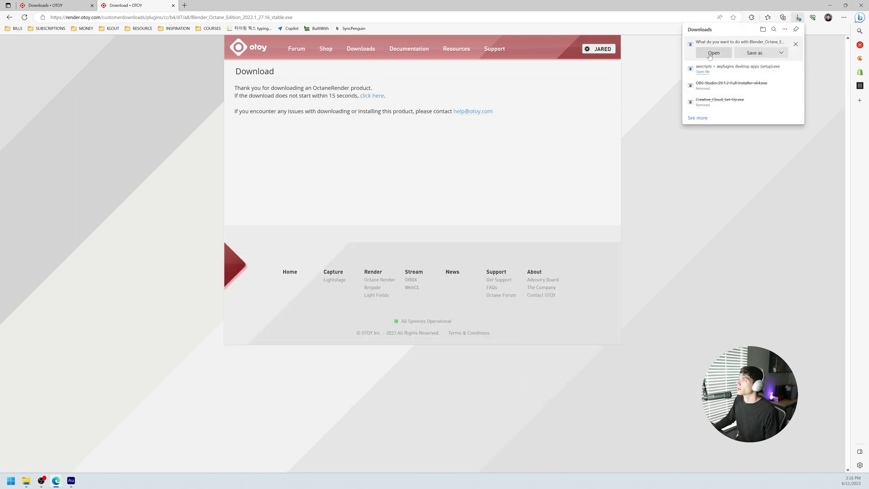
Step: From the account Downloads page, accept the licence and download the Windows OctaneServer installer
left_click(713, 53)
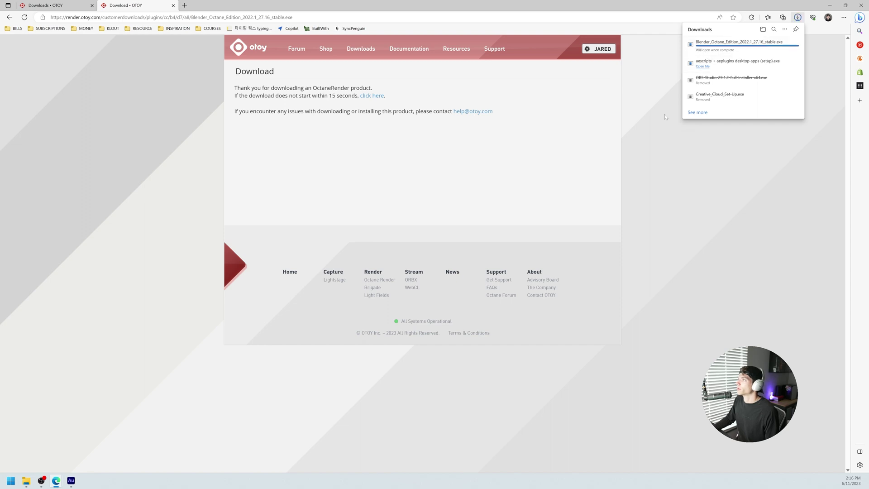
left_click(356, 53)
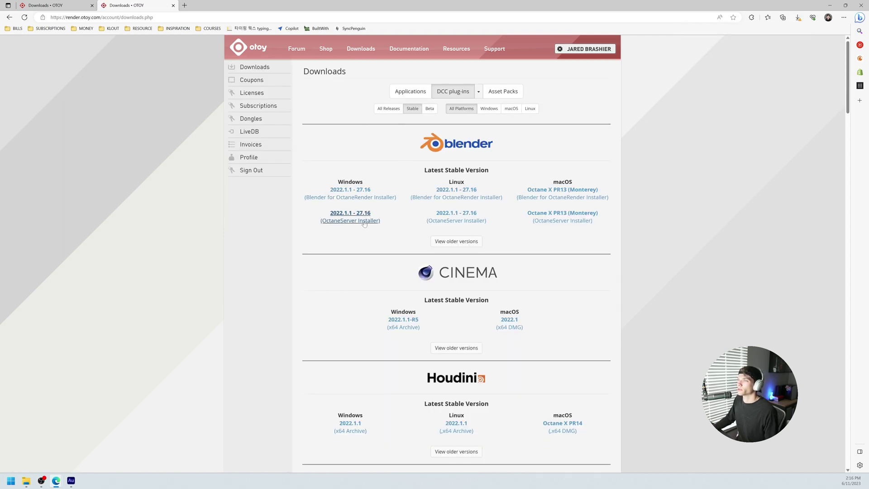
left_click(351, 221)
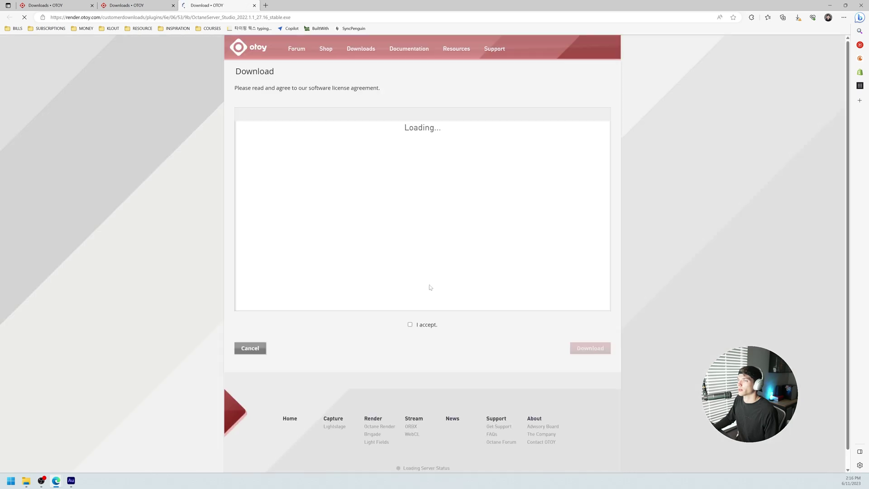
left_click(410, 324)
left_click(590, 348)
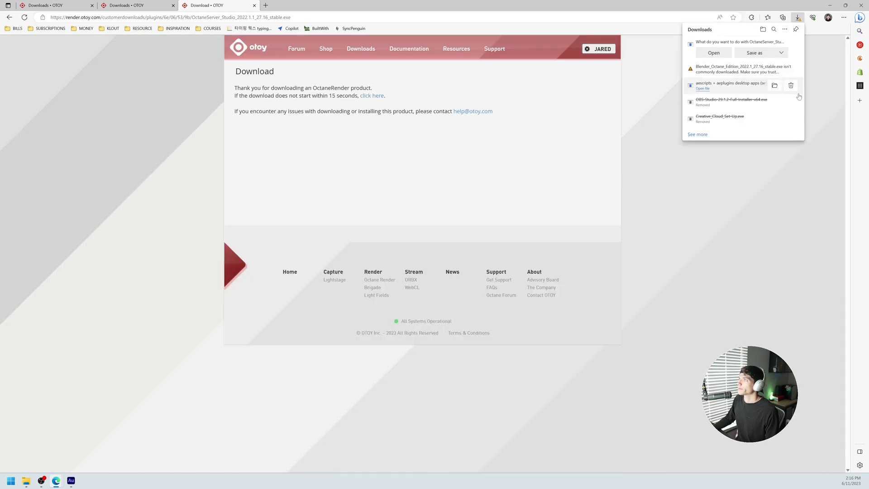
Step: Keep anyway both flagged downloads, the Blender and OctaneServer installers, in Edge
mouse_move(791, 64)
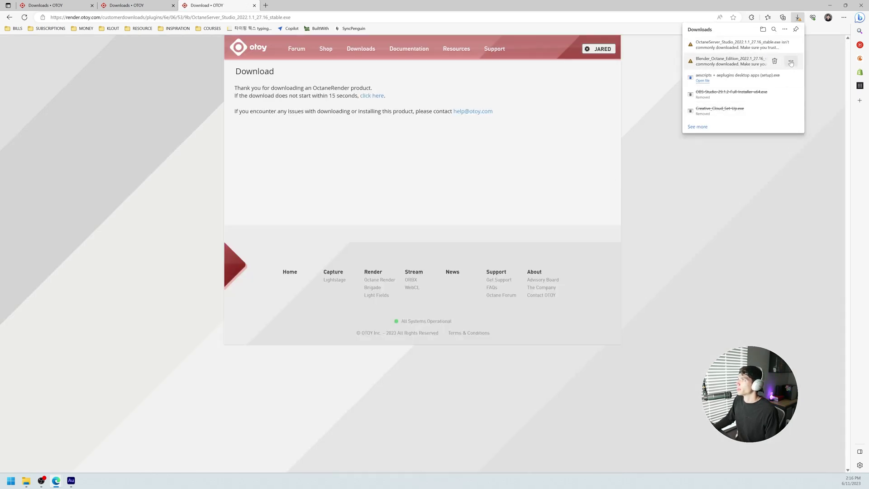
left_click(791, 61)
left_click(747, 84)
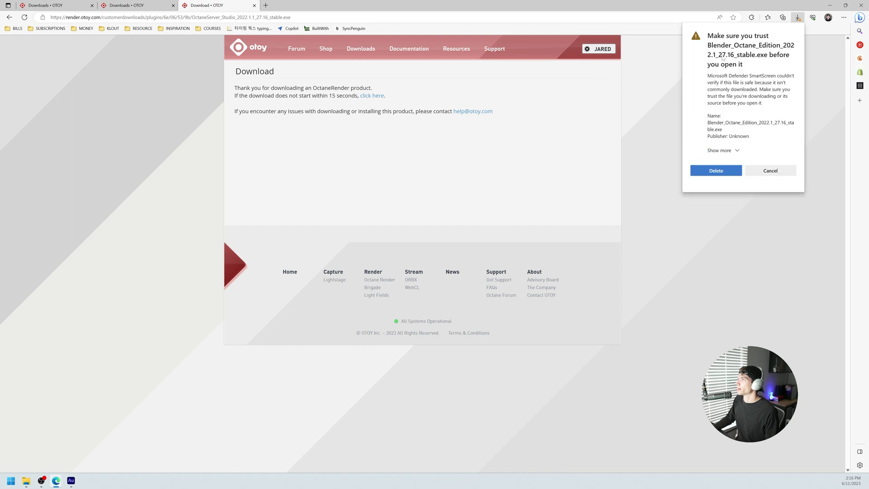
left_click(720, 151)
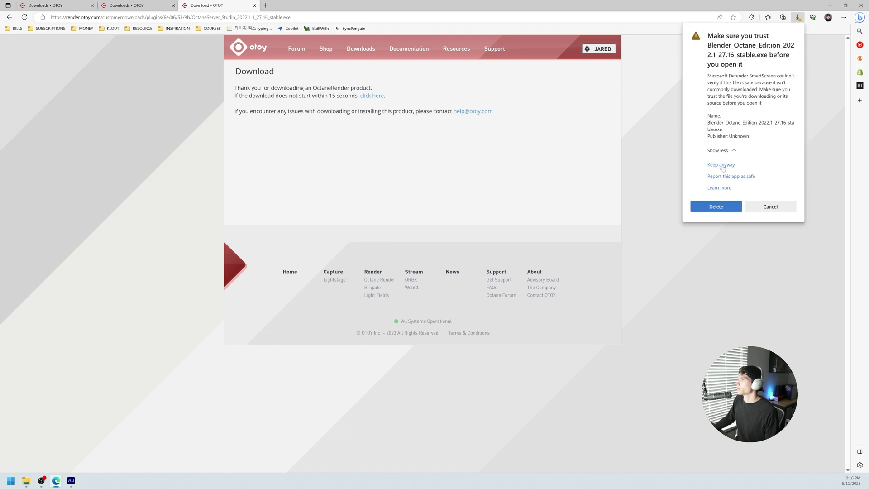
left_click(722, 165)
left_click(788, 59)
left_click(742, 66)
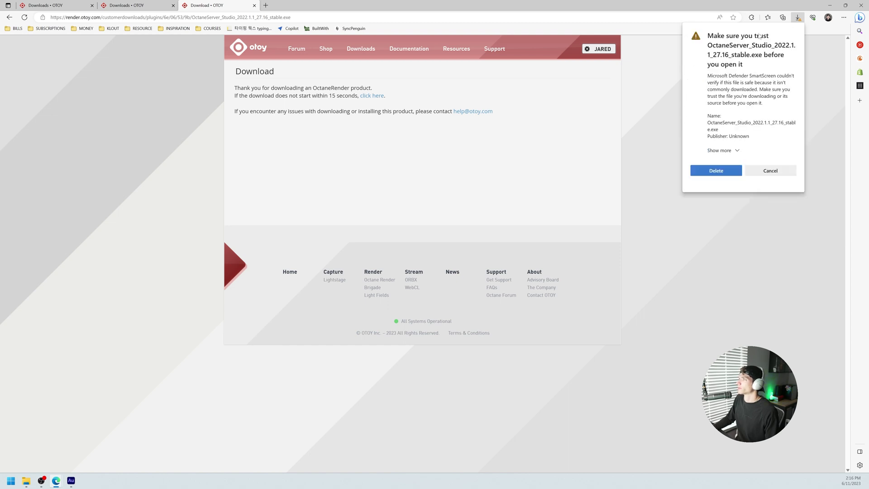
left_click(720, 150)
left_click(722, 166)
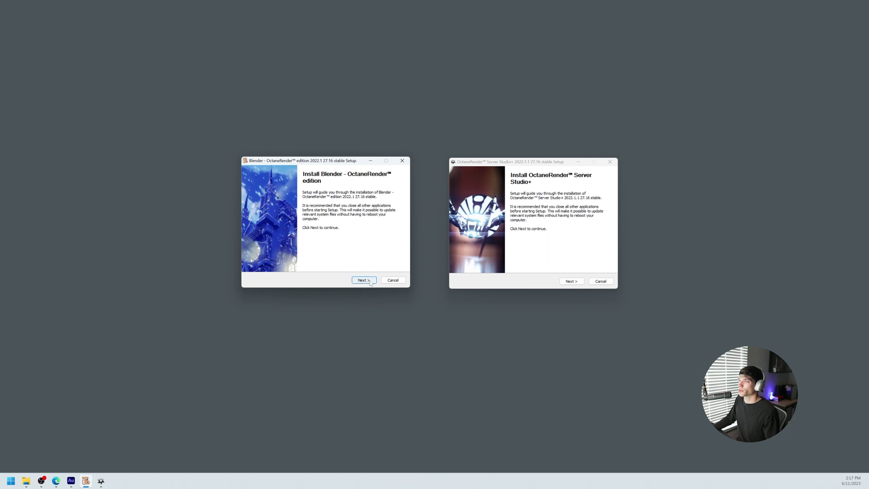
Step: Install Blender OctaneRender 2022.1 27.16 into C:\Program Files\Blender\Octane and finish the wizard
left_click(364, 280)
left_click(369, 281)
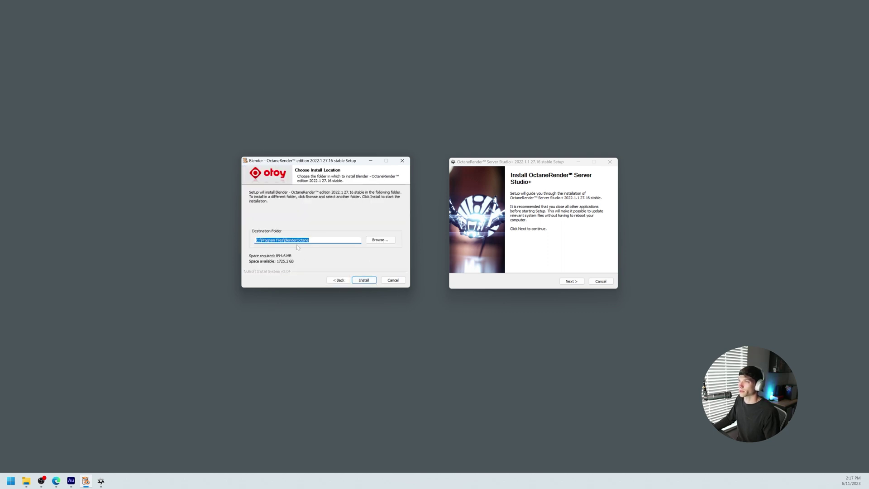
left_click(367, 280)
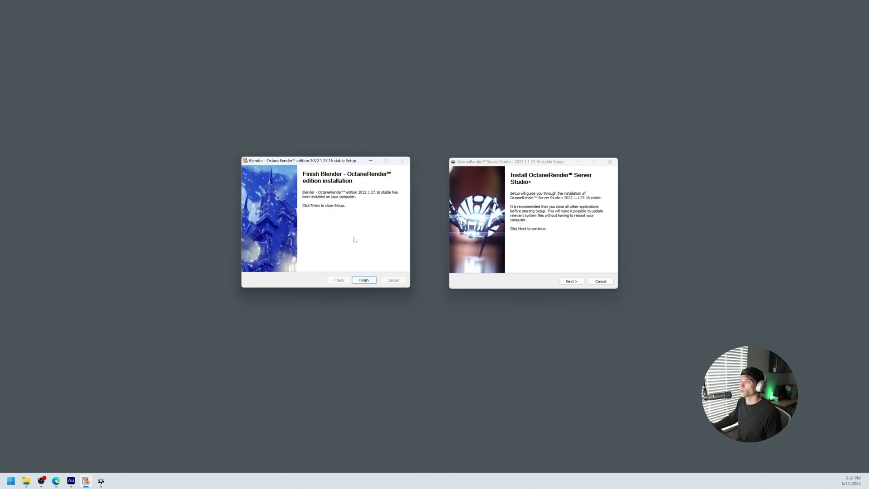
left_click(364, 280)
left_click_drag(536, 163, 420, 171)
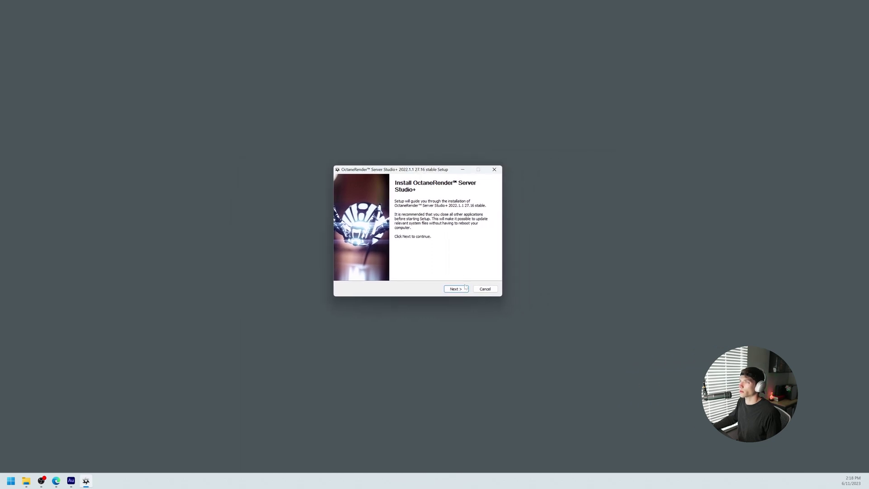
Step: Accept the licence and install OctaneRender Server Studio+ 2022.1.1 into the default Program Files\OctaneServerStudio folder
left_click(465, 290)
left_click(457, 289)
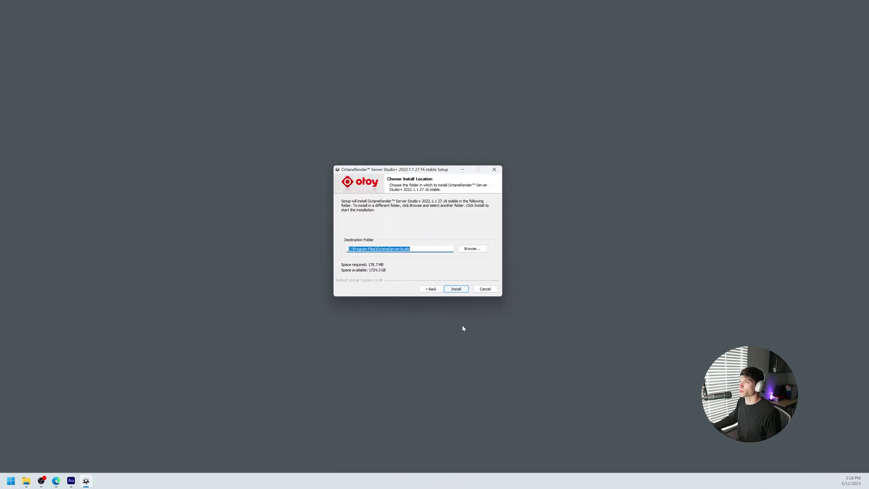
left_click(457, 290)
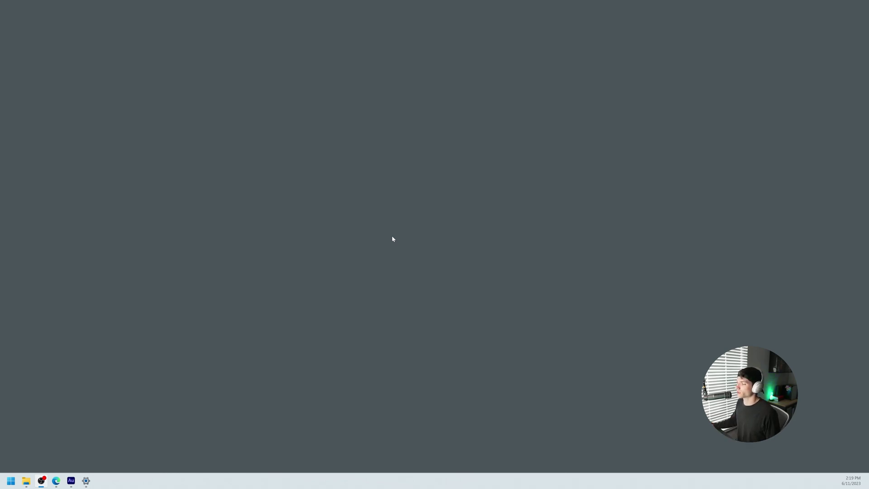
Step: Launch OctaneServer Studio from Start's Recommended list and download NVIDIA cuDNN when prompted
left_click(11, 480)
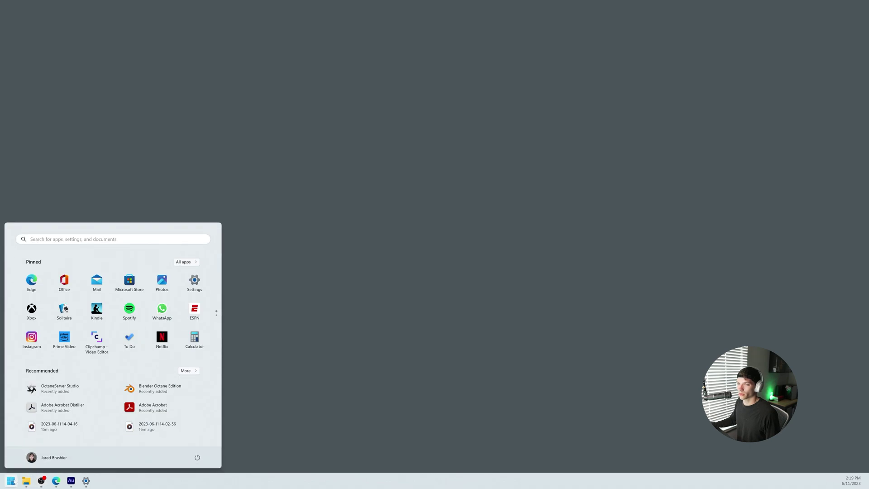
left_click(65, 392)
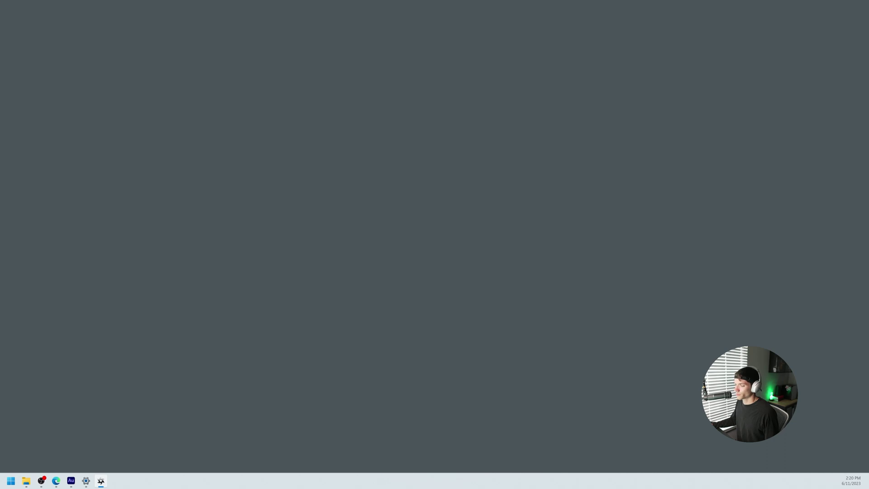
left_click_drag(444, 225, 434, 182)
left_click(433, 267)
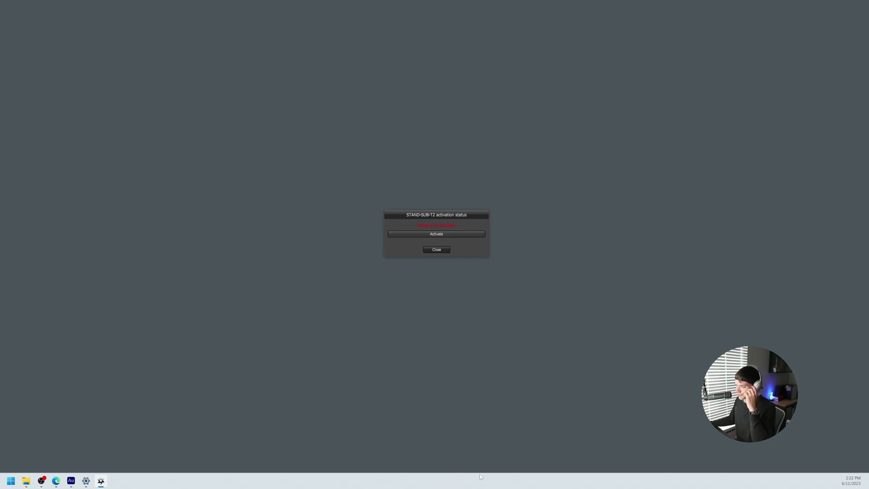
Step: Activate Octane by entering the OTOY account username and password in the Authentication window
left_click(444, 234)
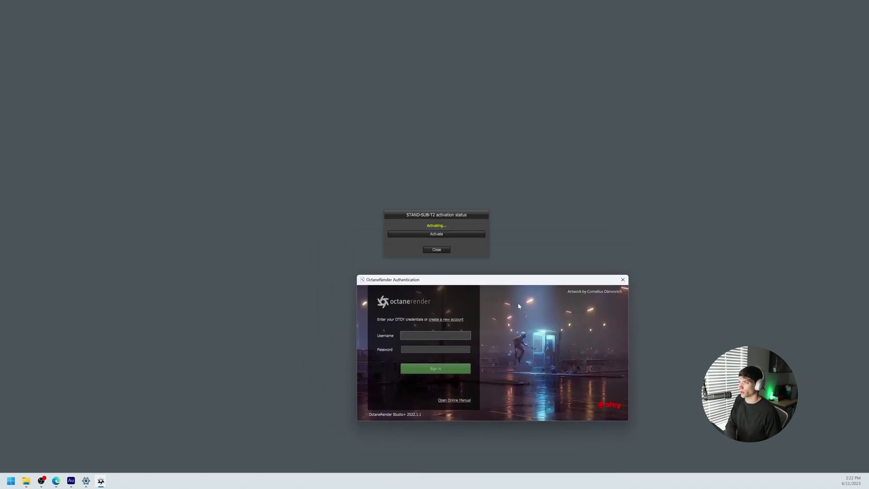
key("Tab")
type("**********")
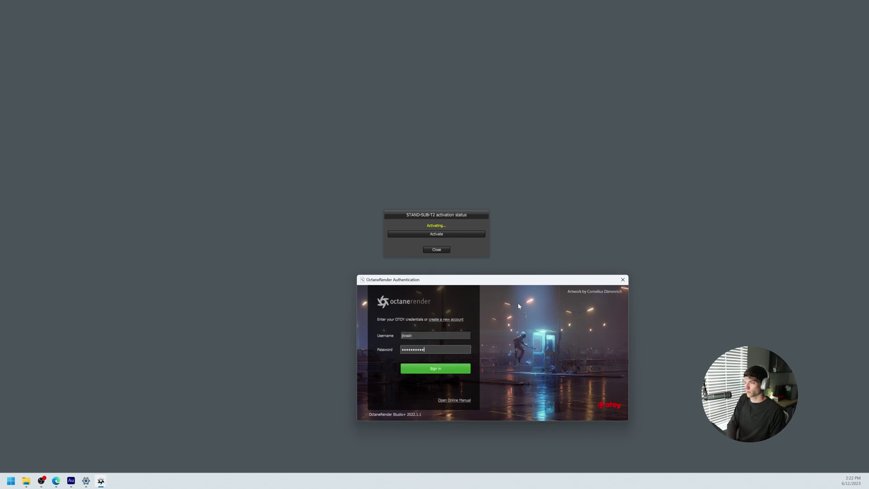
key("Return")
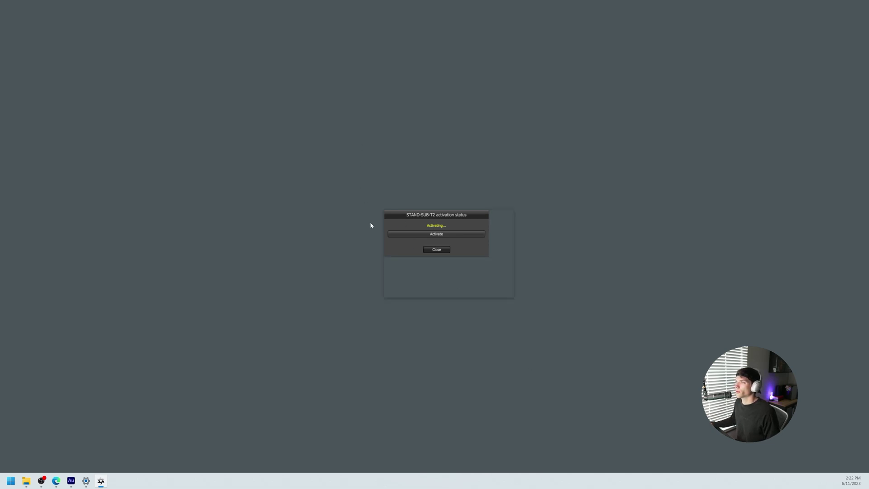
left_click_drag(434, 216, 404, 187)
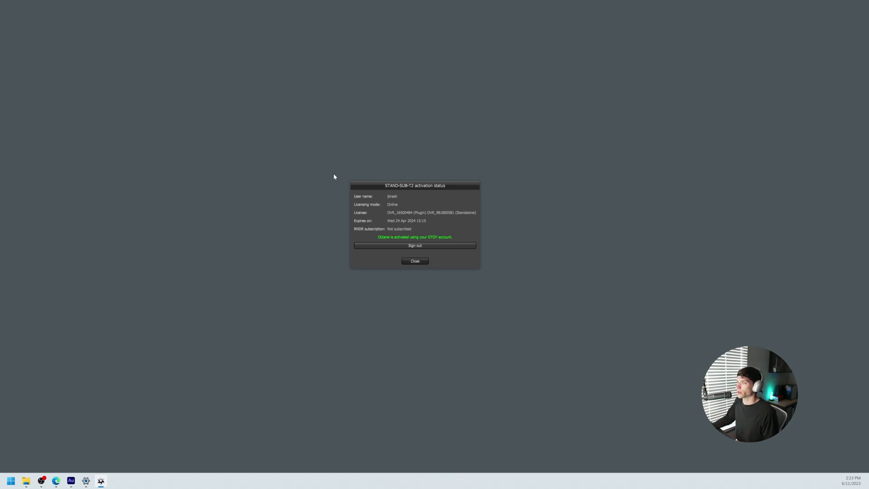
Step: Close the activation status dialog and dismiss the Start menu
left_click(421, 263)
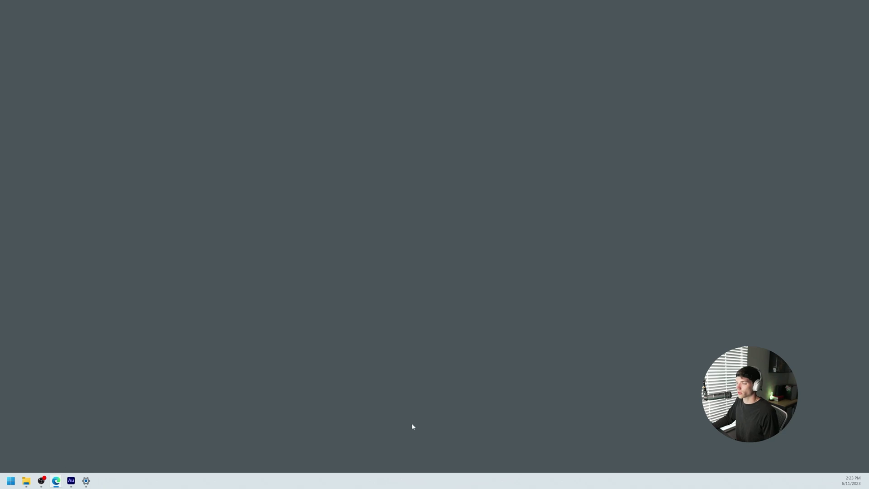
left_click(11, 480)
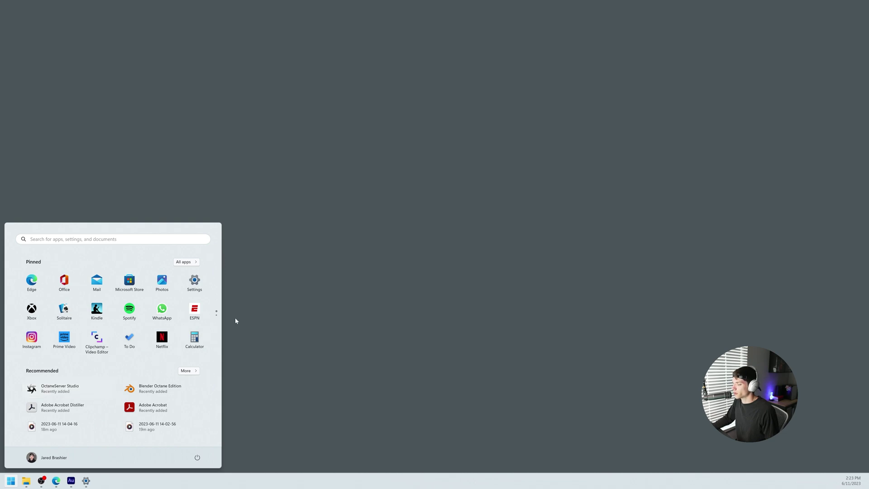
left_click(461, 373)
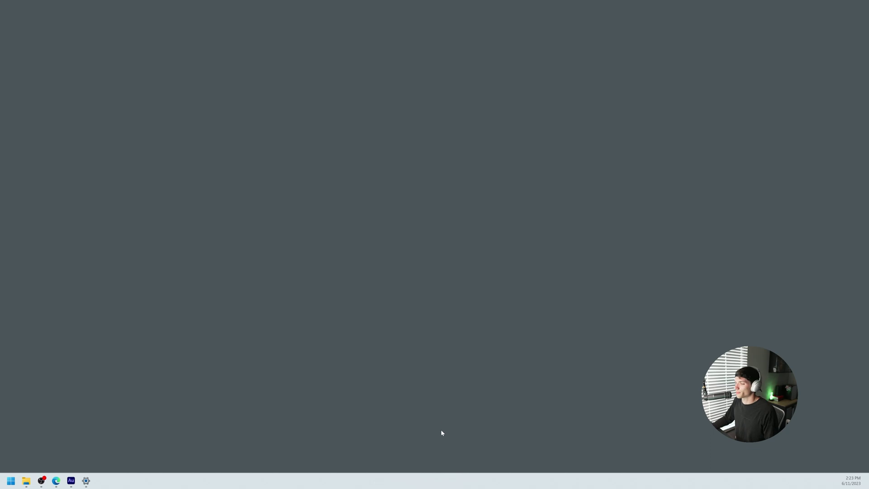
Step: Relaunch OctaneServer Studio, reconfirm OTOY account activation, close the status window, and reopen Start
left_click(11, 480)
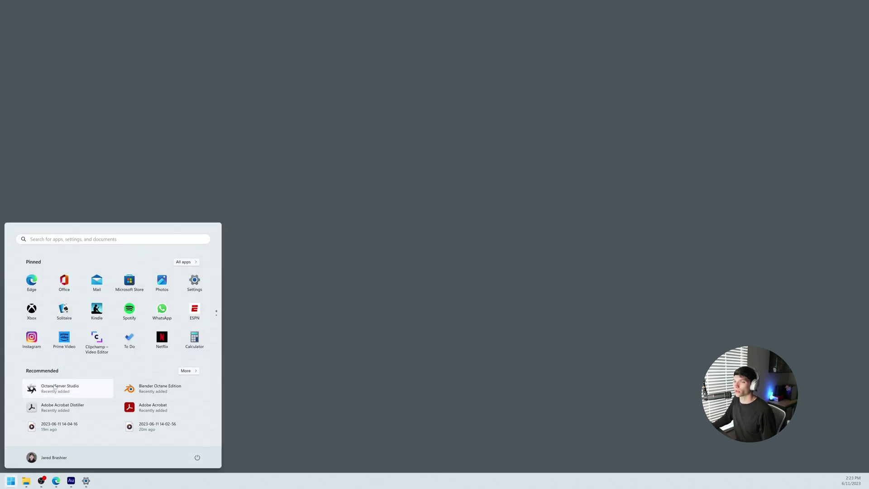
left_click(53, 389)
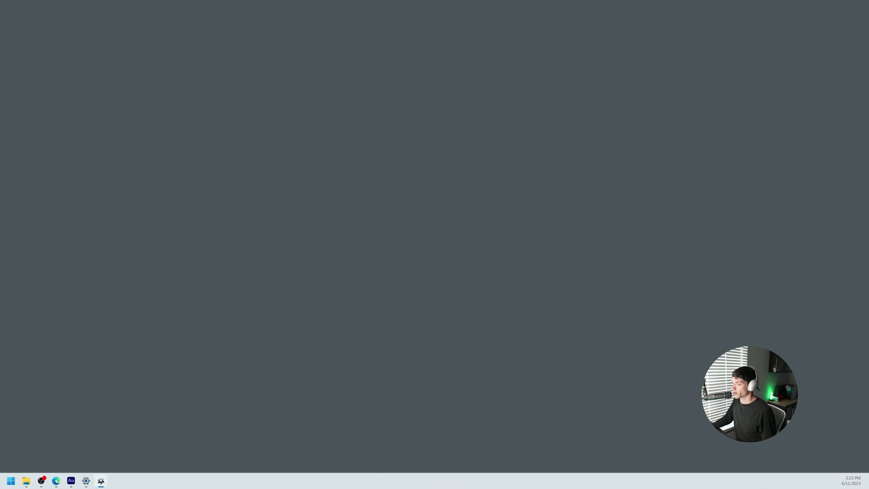
left_click(446, 249)
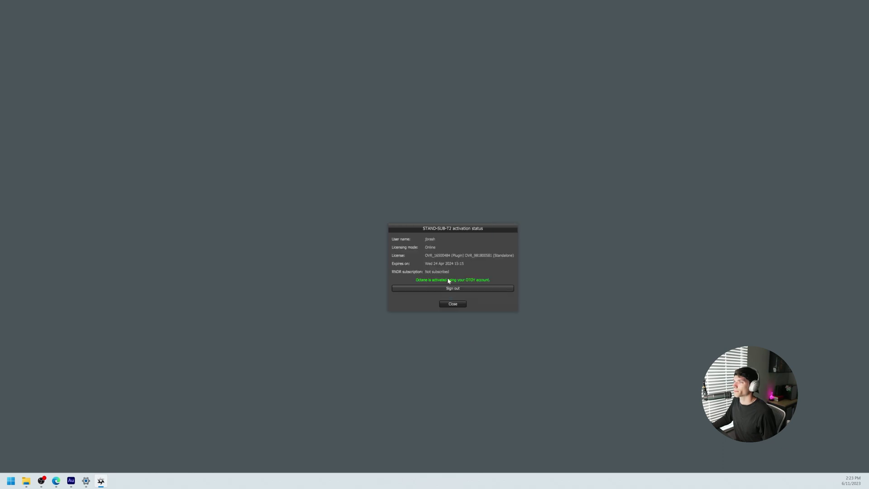
left_click_drag(473, 229, 446, 211)
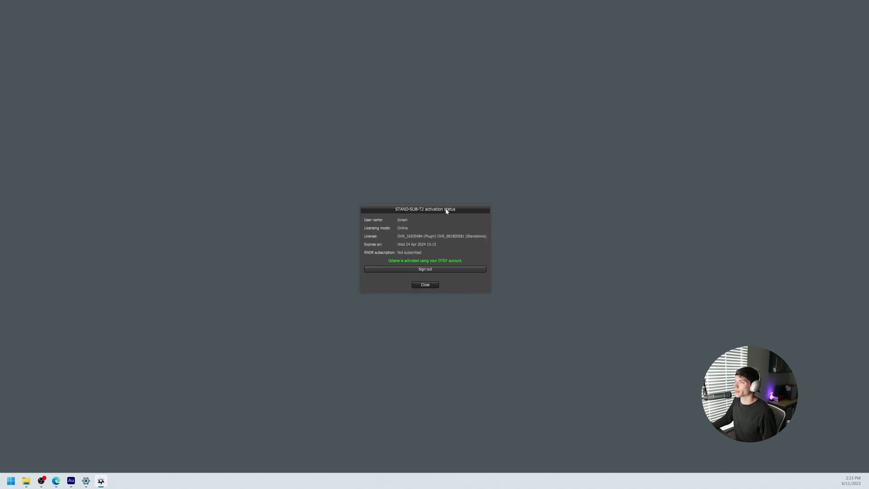
left_click(425, 286)
left_click(11, 480)
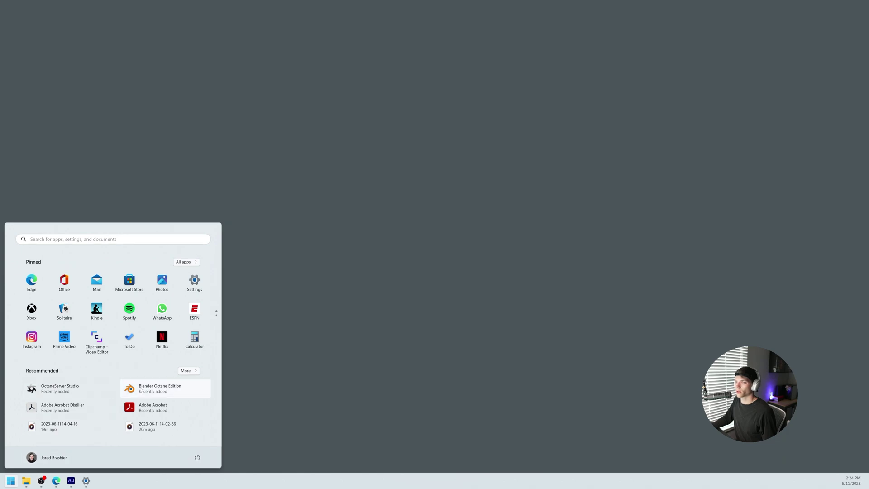
Step: Launch Blender Octane Edition, keep the Quick Setup defaults, and create a New File > General
left_click(152, 391)
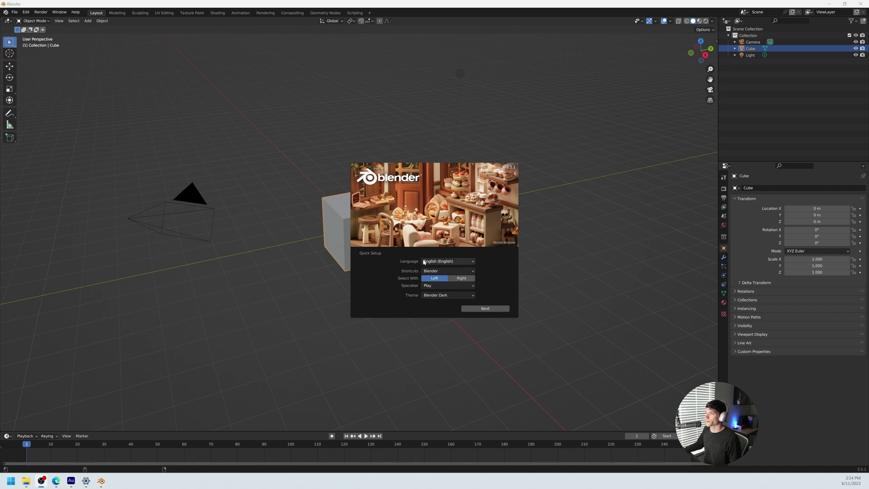
left_click(485, 309)
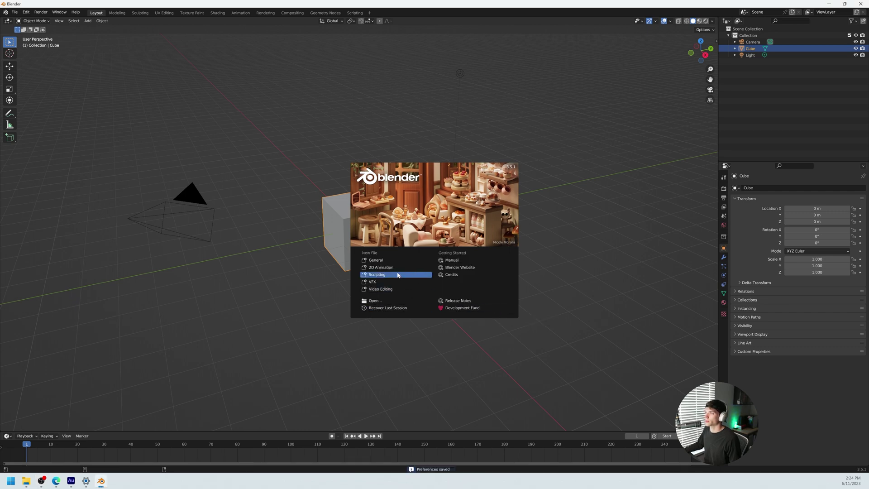
left_click(369, 261)
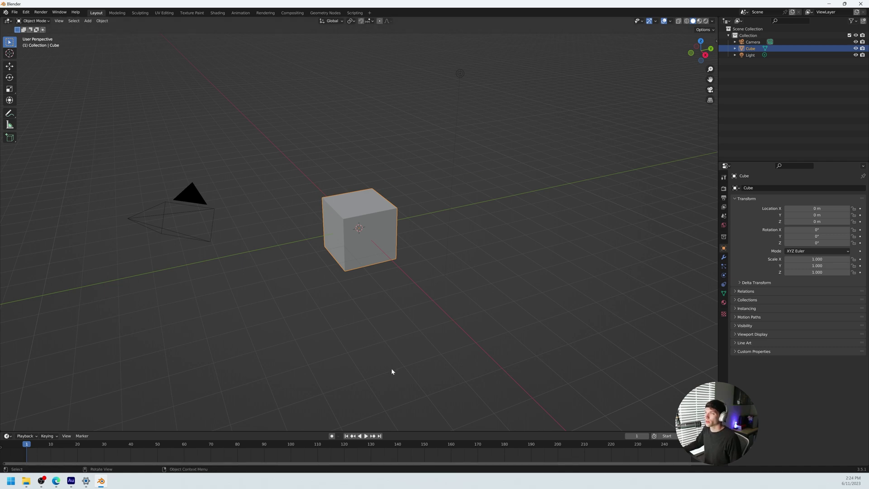
Step: In Edit > Preferences > Add-ons, search the add-ons list for 'octan'
left_click(26, 13)
left_click(54, 107)
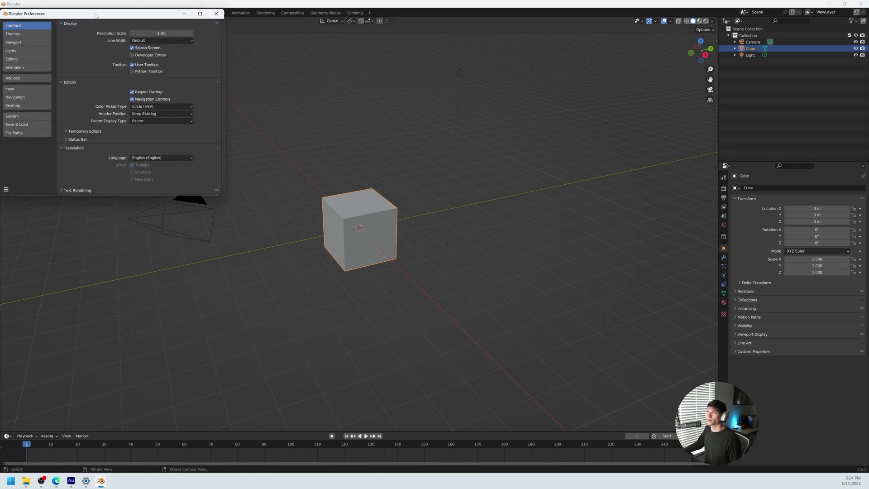
left_click_drag(95, 15, 423, 127)
left_click(354, 190)
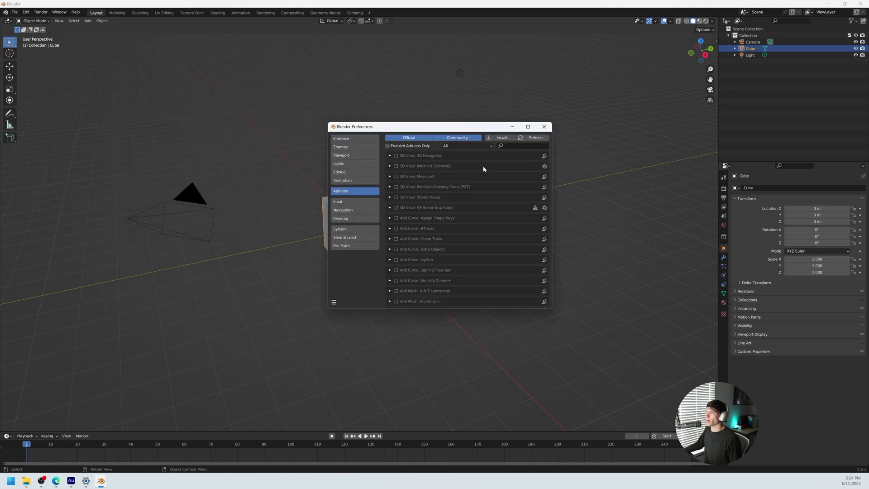
left_click(514, 146)
type("oct")
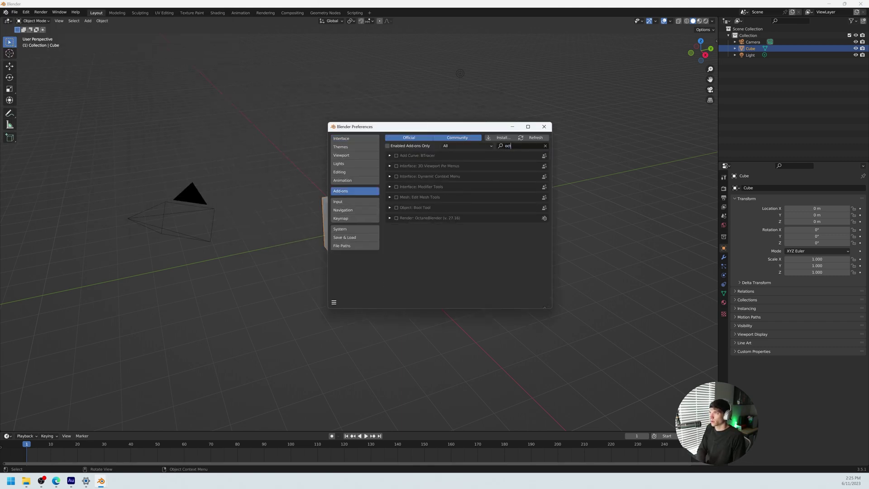
type("an")
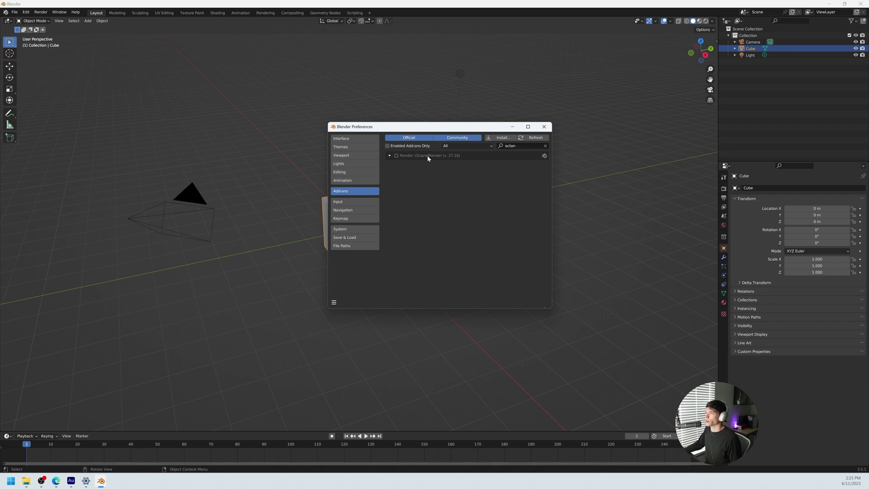
Step: Enable Render: OctaneBlender, review its details (server address 127.0.0.1), and close Preferences
left_click(395, 155)
left_click(382, 157)
scroll(393, 193, "down", 5)
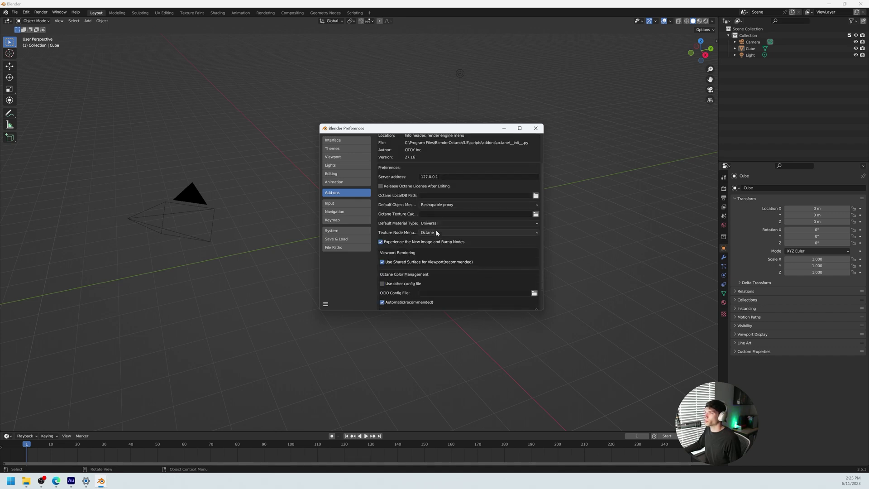
scroll(441, 217, "down", 1)
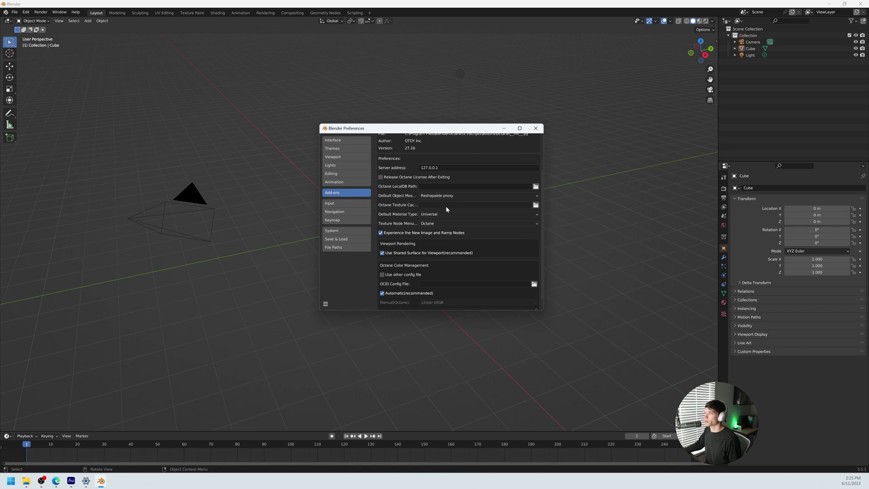
scroll(418, 217, "down", 1)
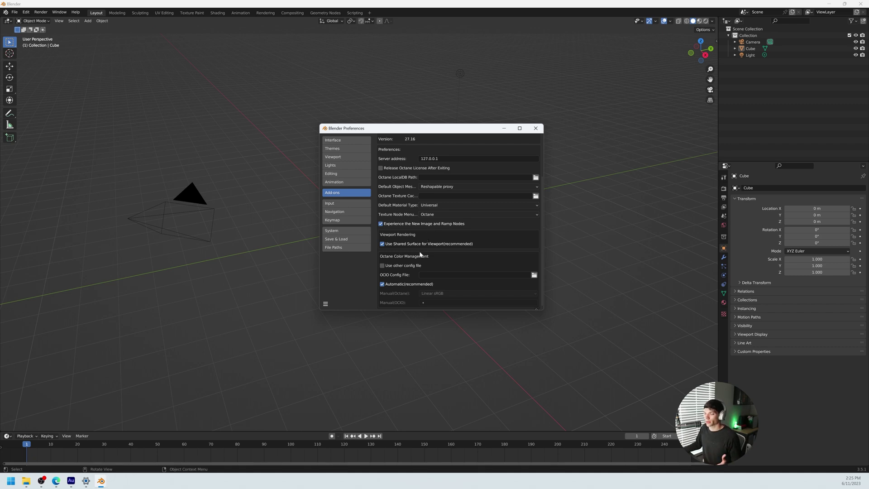
left_click(460, 202)
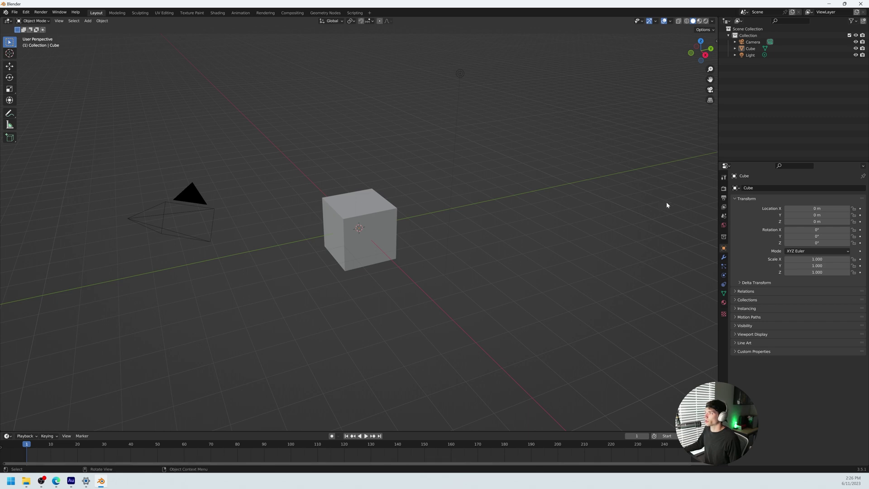
Step: Set Render Engine to Octane in Render Properties, showing Path trace with 500 max samples
left_click(724, 189)
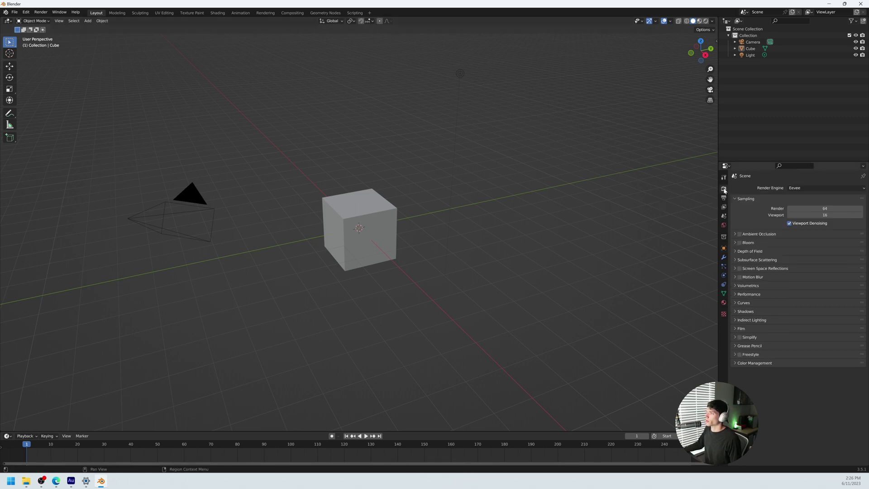
left_click(805, 188)
left_click(796, 219)
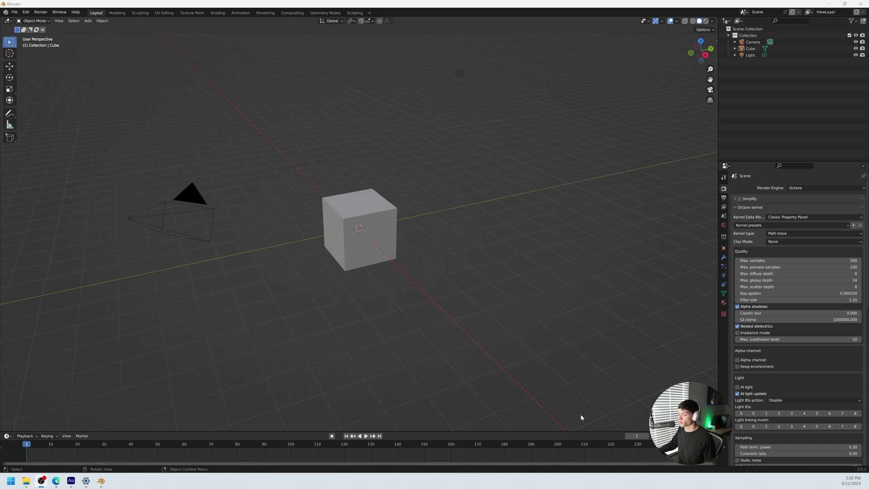
left_click_drag(718, 393, 717, 393)
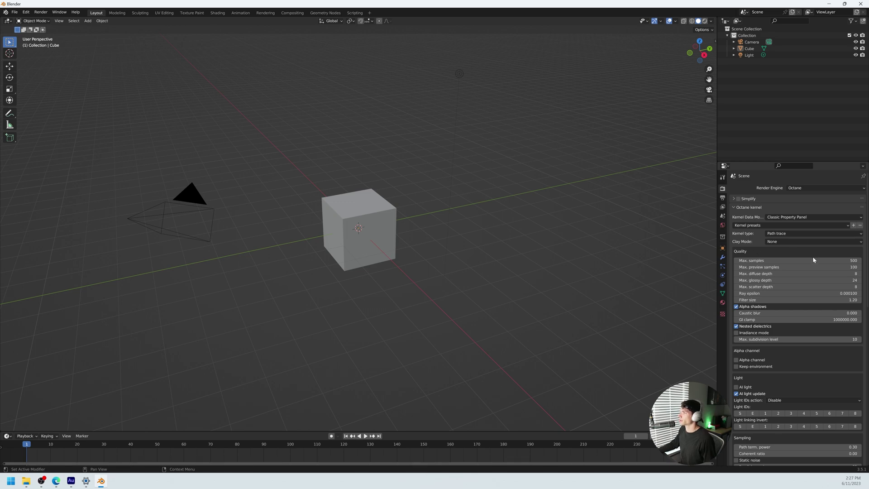
scroll(791, 382, "down", 7)
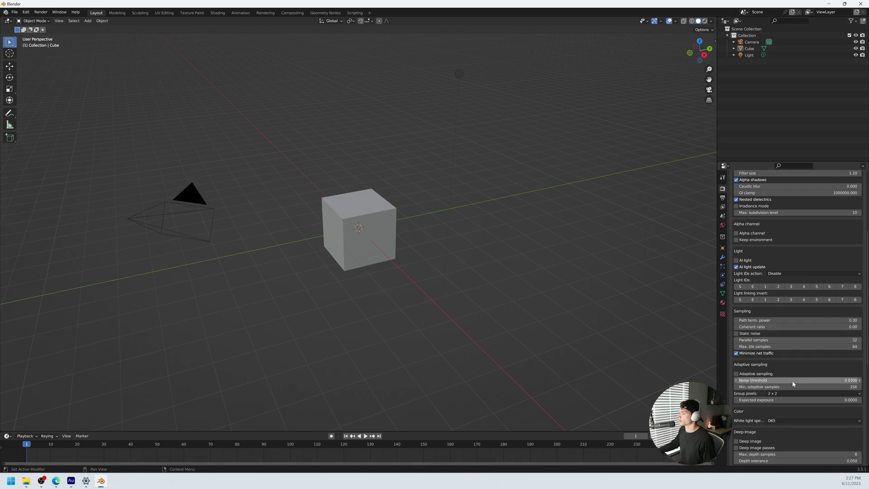
scroll(790, 383, "up", 7)
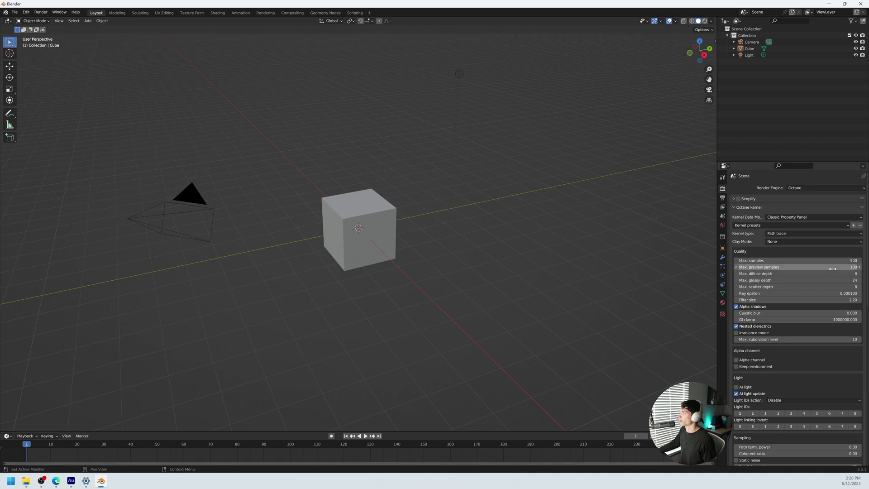
Step: Set the Octane kernel to 128 max preview samples and a GI clamp of 16
left_click(837, 267)
type("128")
key("Return")
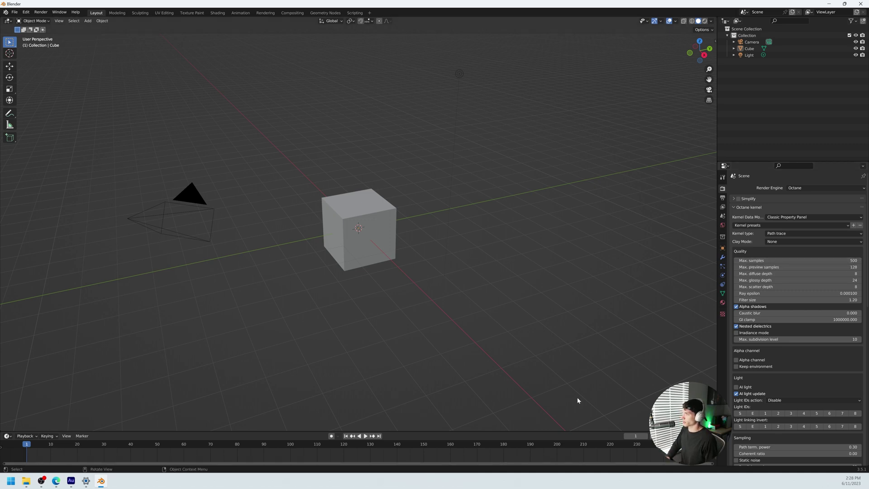
left_click(792, 319)
type("16")
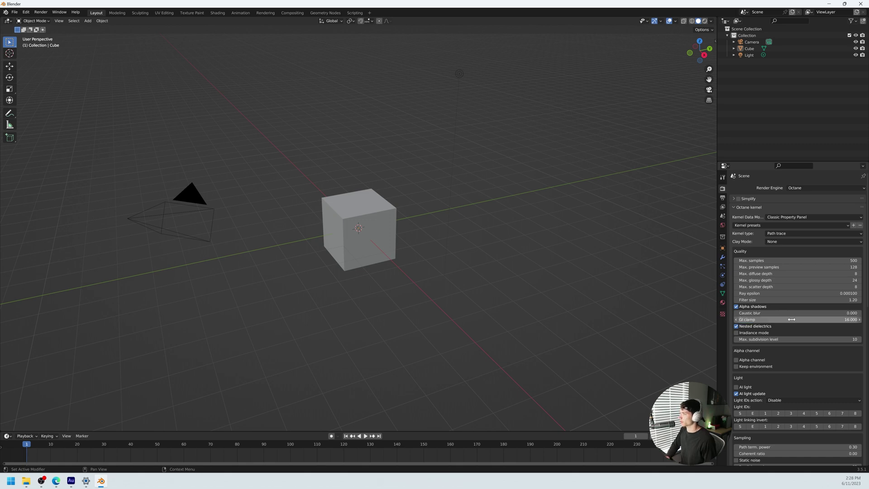
key("Return")
Step: Turn on Adaptive sampling and Motion Blur in the render settings
scroll(827, 389, "down", 4)
scroll(827, 381, "down", 5)
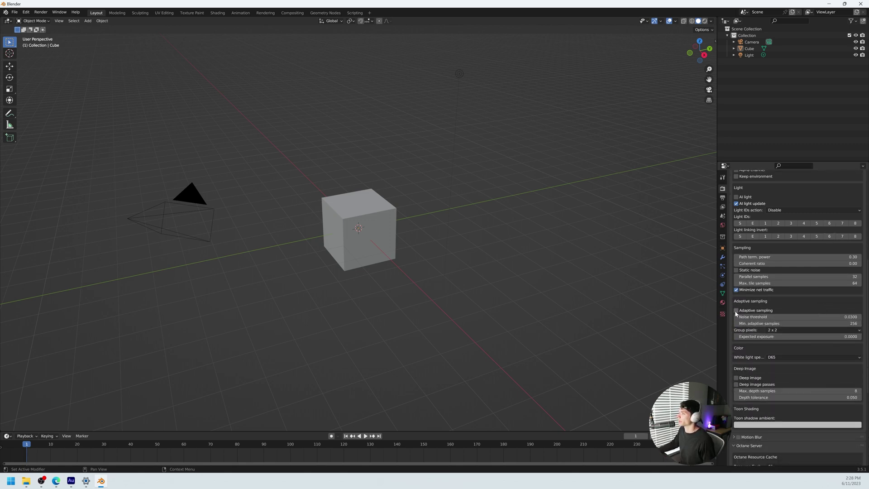
left_click(736, 311)
scroll(768, 442, "down", 7)
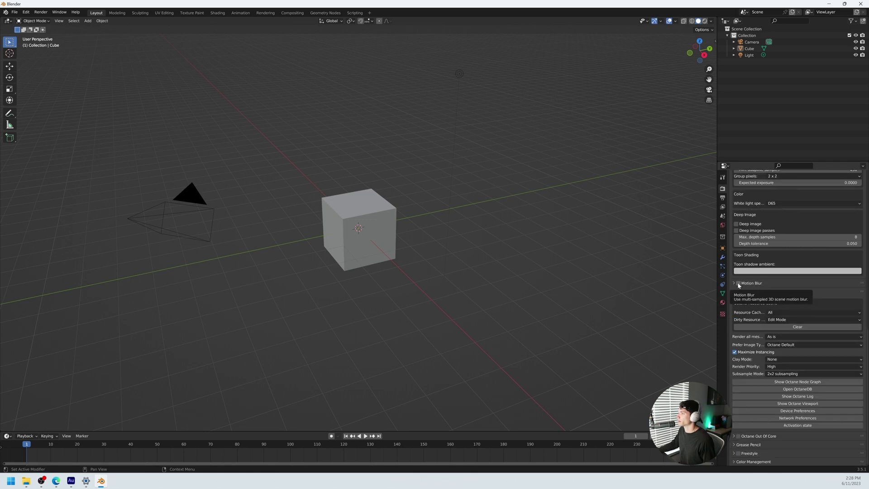
left_click(738, 284)
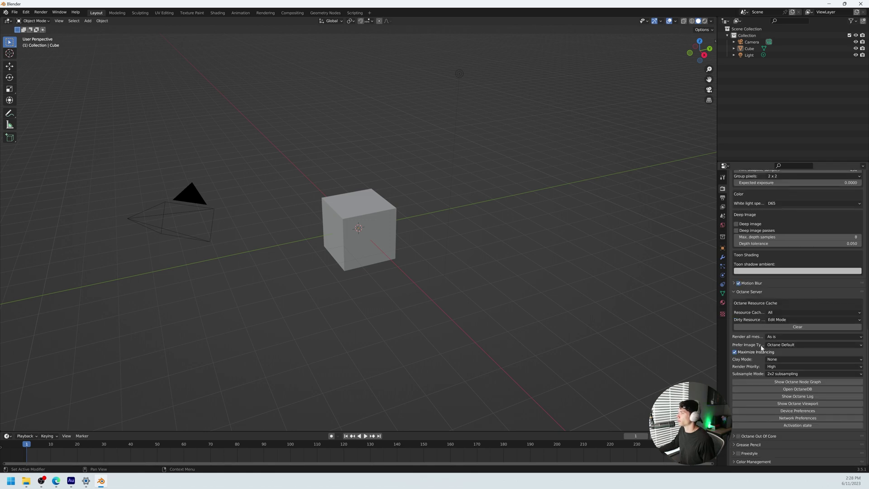
Step: Open the Octane Device Preferences and move the dialog slightly higher
left_click(775, 413)
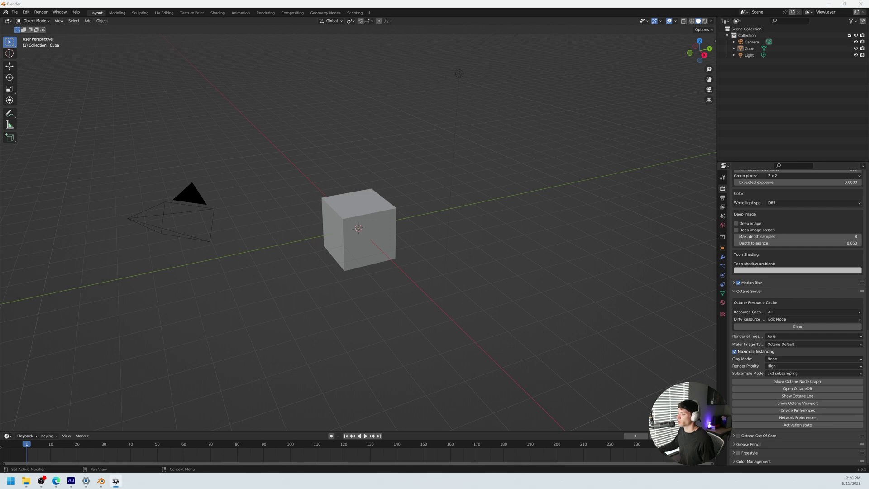
left_click_drag(610, 190, 606, 158)
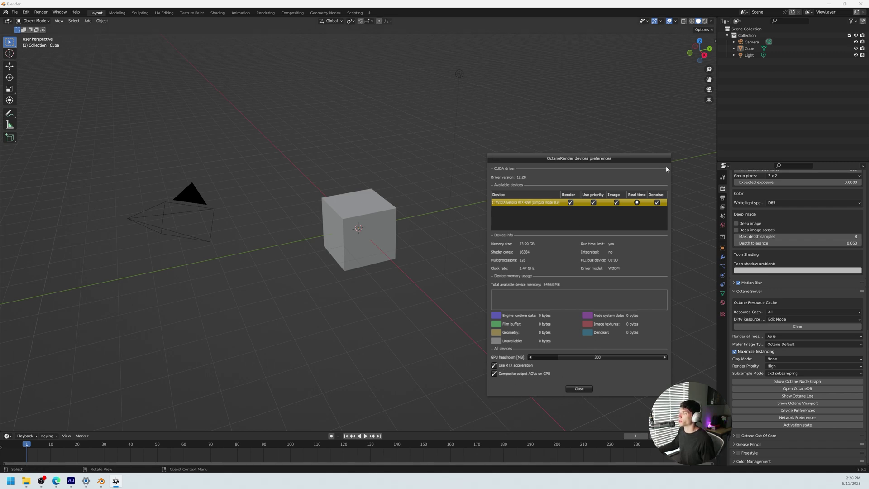
Step: Close the devices dialog and switch the Color Management view transform from Filmic to Raw
left_click(574, 397)
scroll(753, 295, "up", 1)
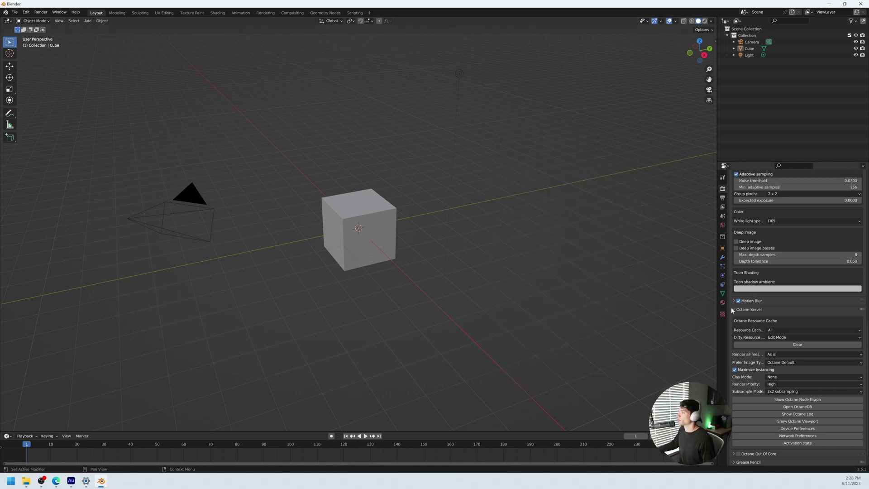
scroll(761, 330, "up", 12)
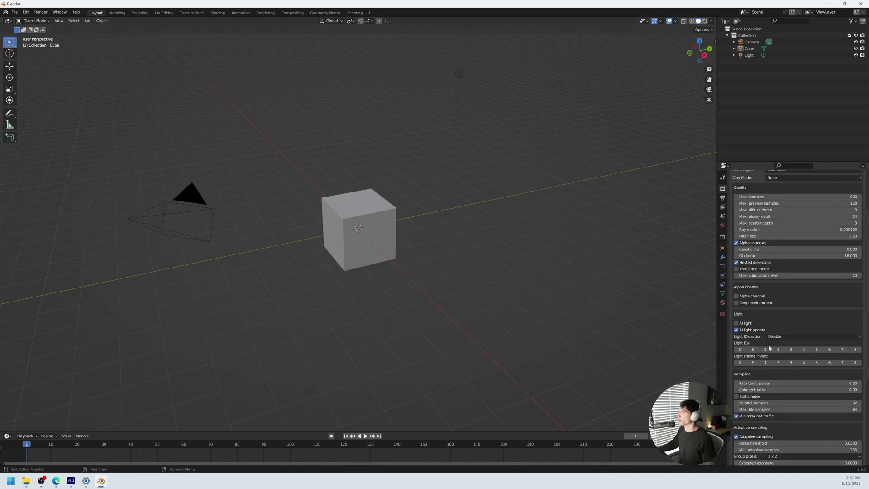
scroll(767, 344, "up", 4)
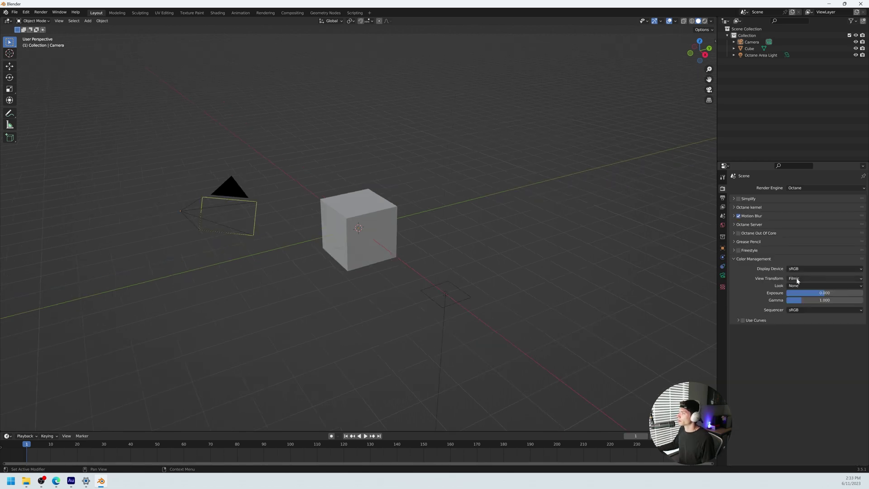
left_click(815, 278)
left_click(808, 309)
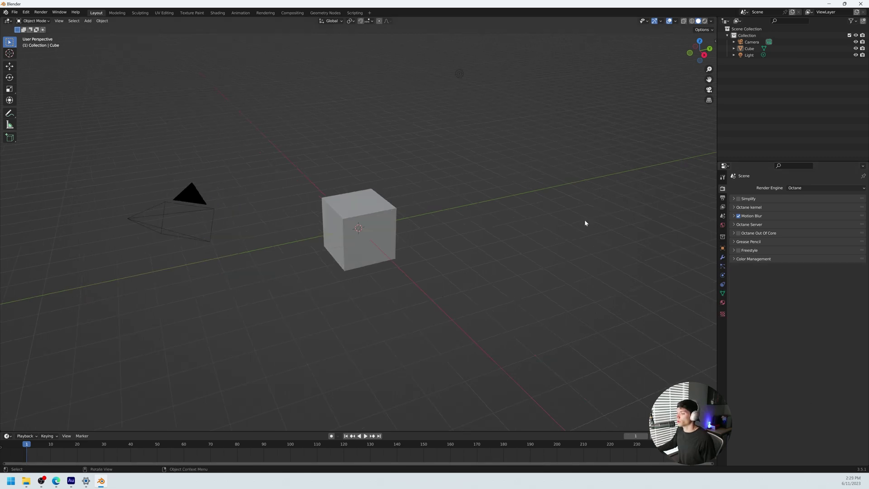
Step: In the widened Octane sidebar tab, enable ACES tone mapping under Camera Imager and turn on Postprocess
key("n")
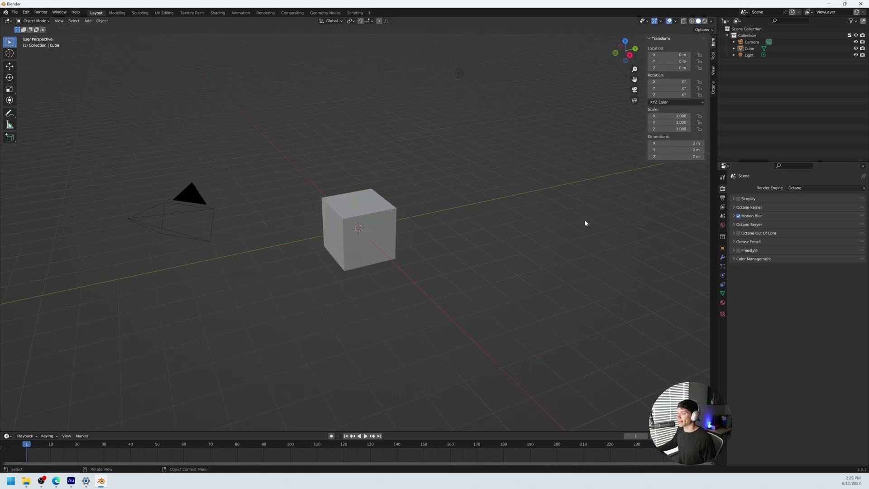
left_click(714, 90)
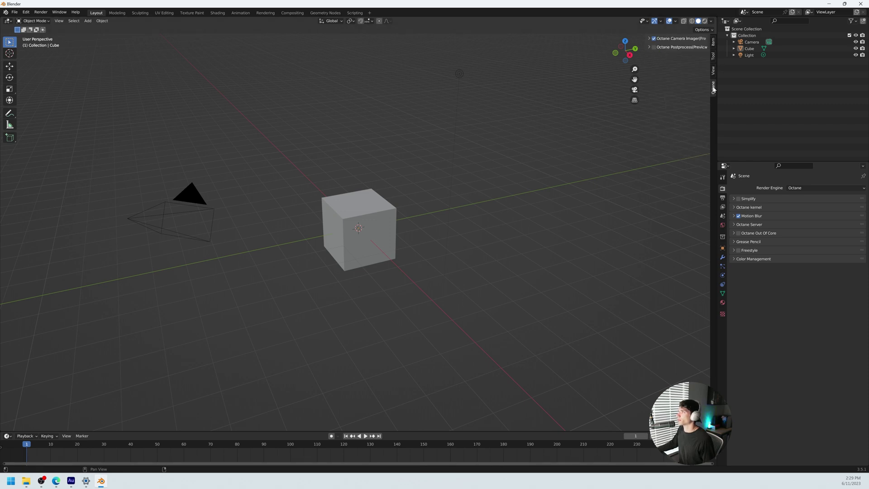
left_click_drag(644, 41, 616, 43)
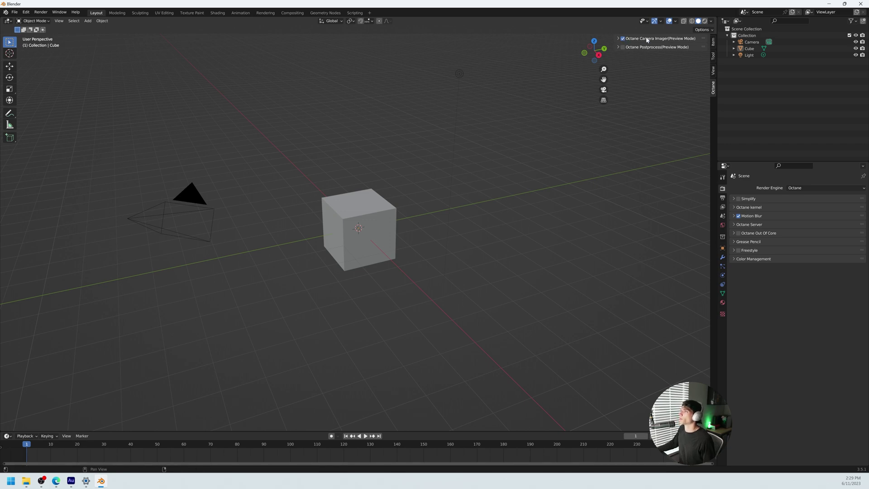
left_click(618, 47)
left_click(617, 39)
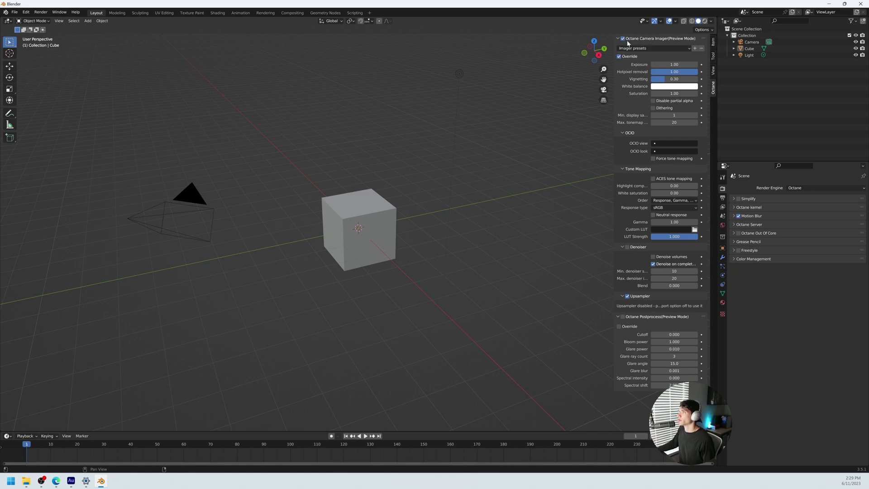
left_click(653, 178)
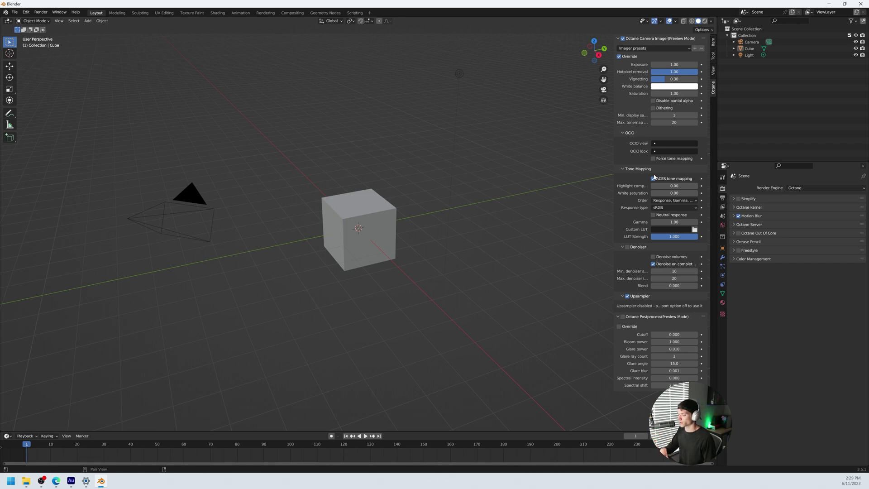
left_click(623, 316)
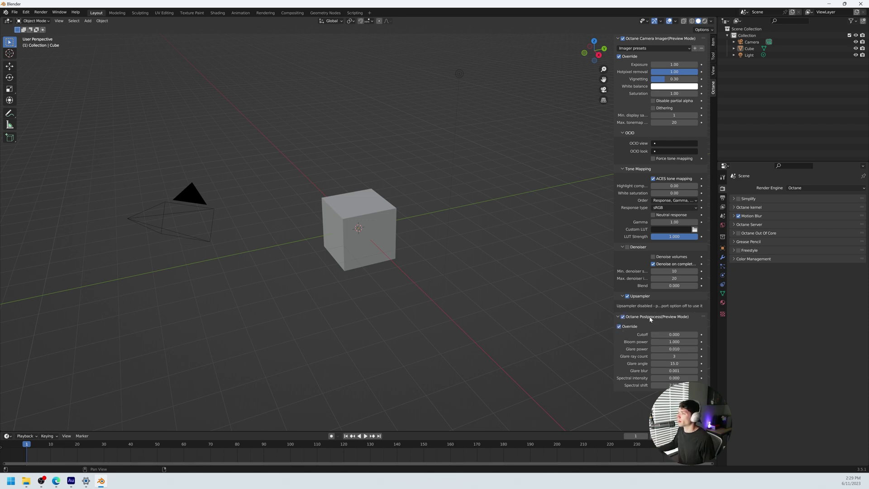
Step: Collapse the Octane Postprocess and Camera Imager panels and narrow the sidebar slightly
left_click(617, 317)
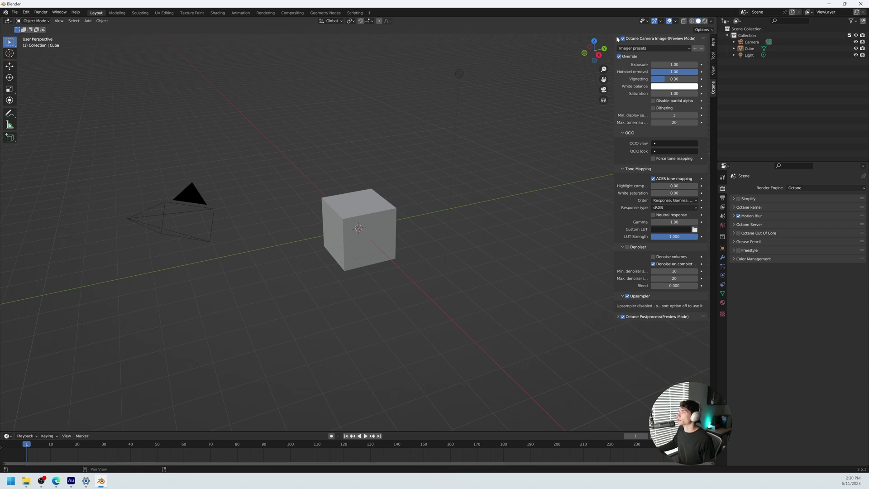
left_click(618, 38)
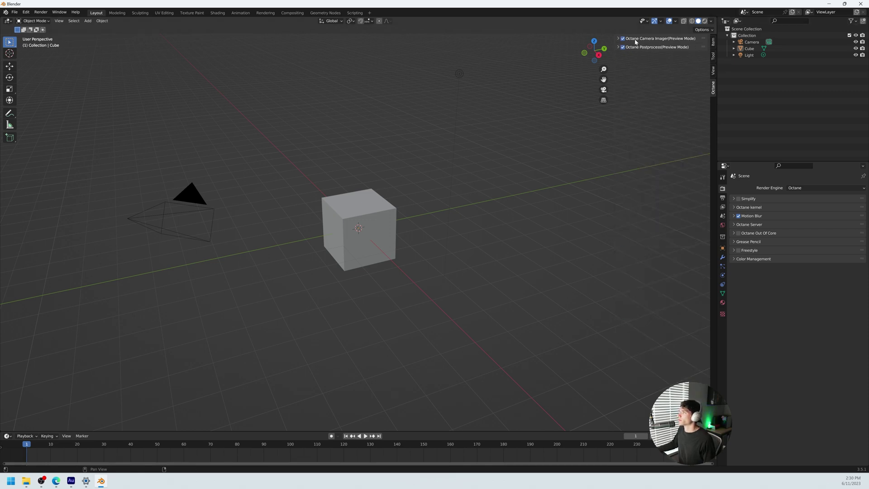
left_click_drag(615, 108, 619, 109)
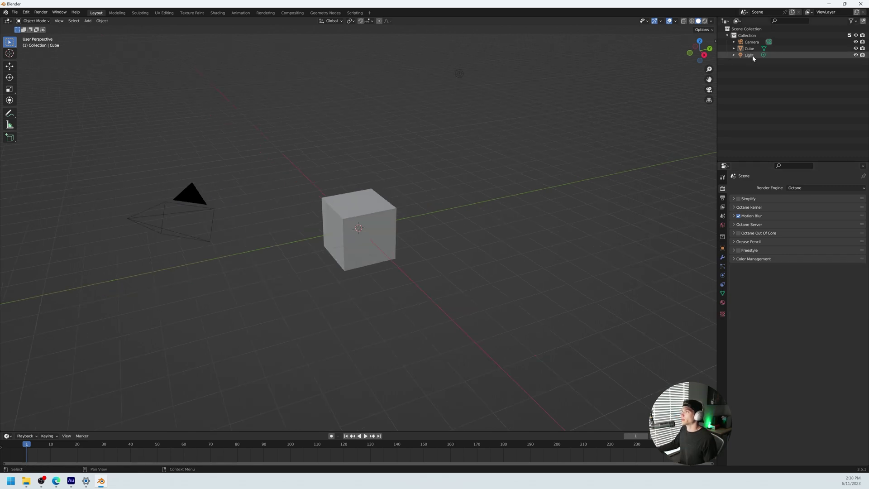
Step: Delete the default Light from the scene
left_click(751, 56)
key("x")
left_click(627, 135)
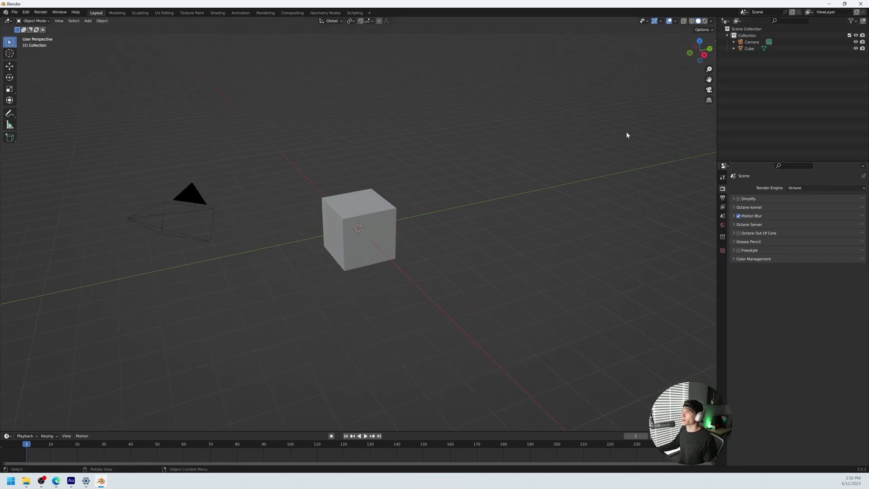
Step: Add an Octane Area Light and move it about 5 m along the X axis
key("shift+a")
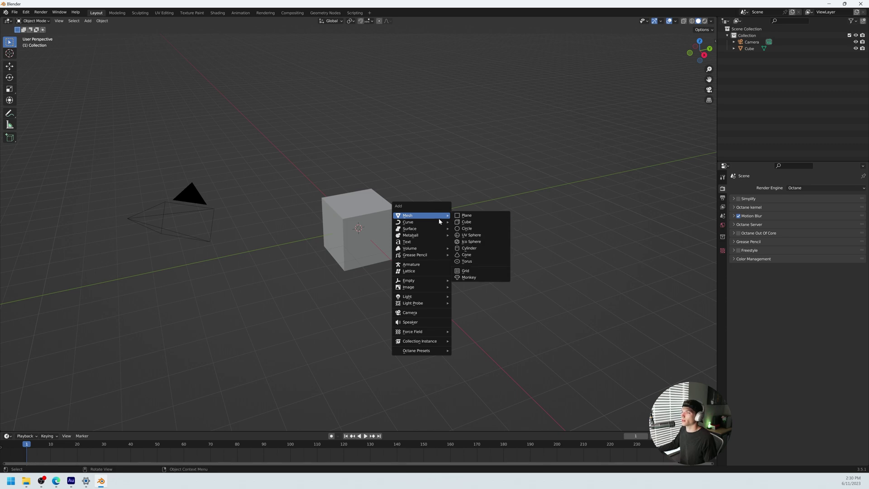
mouse_move(434, 297)
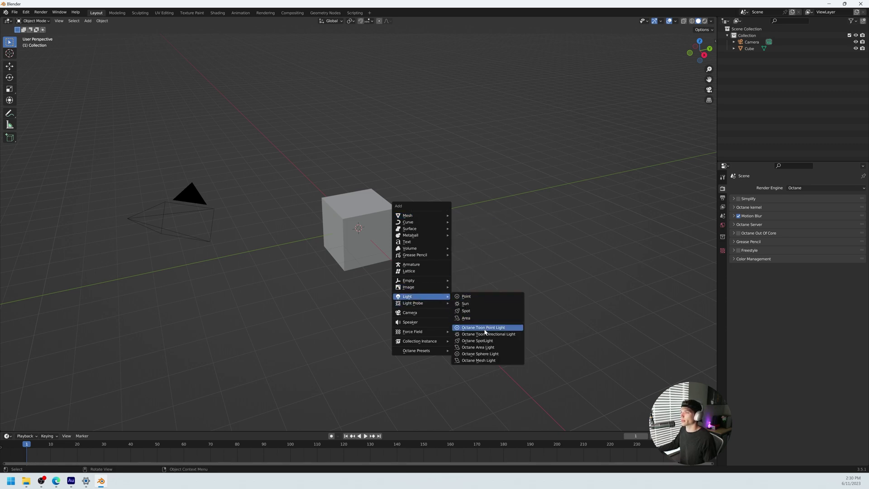
left_click(498, 348)
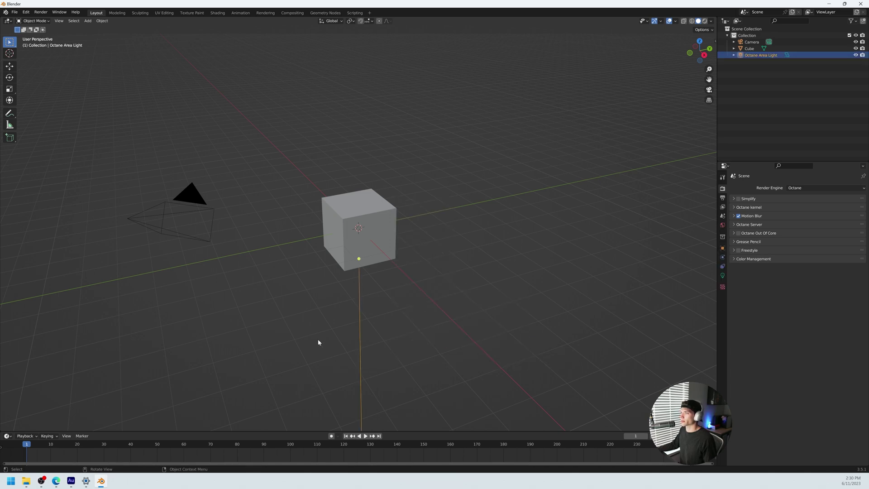
mouse_move(322, 316)
middle_mouse_down()
mouse_move(353, 305)
mouse_move(328, 304)
mouse_move(335, 313)
middle_mouse_up()
key("g")
key("x")
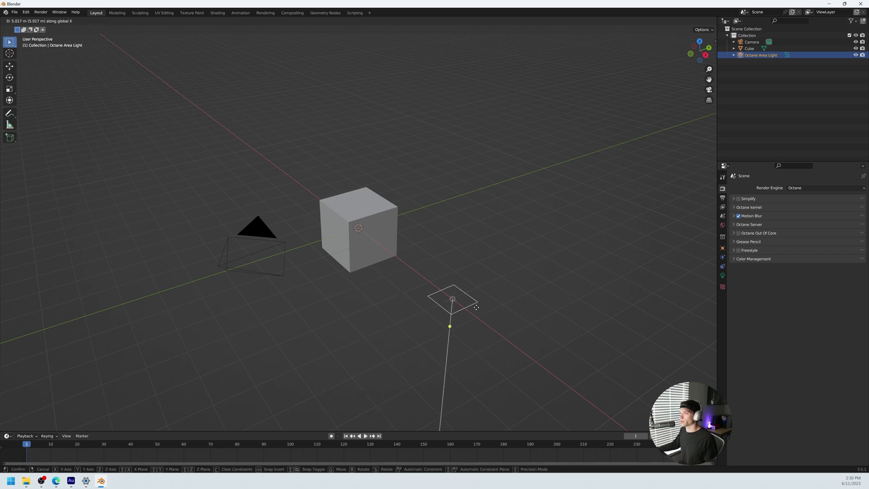
left_click(476, 307)
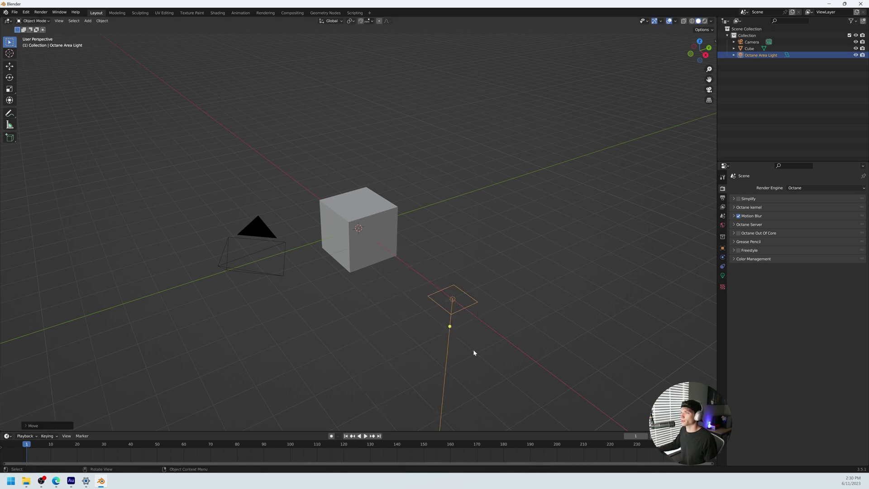
middle_click_drag(473, 357, 413, 343)
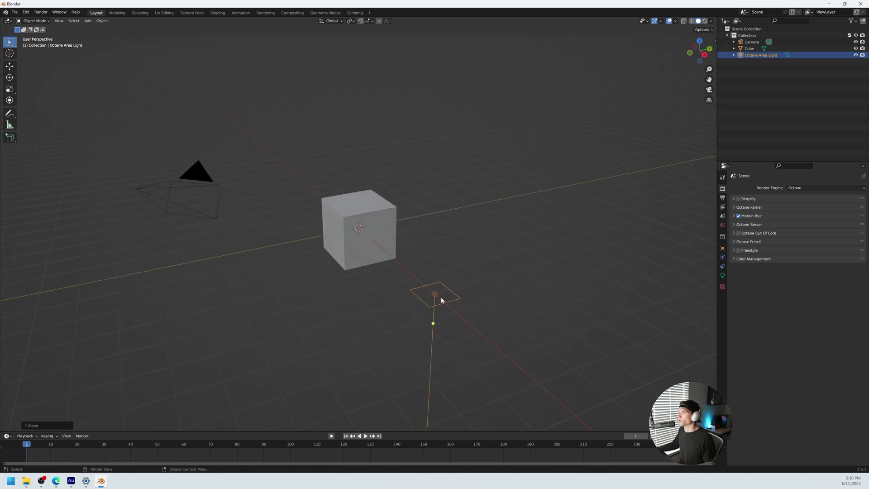
Step: Select the Camera and collapse its Octane camera and render-mode Camera Imager panels
left_click(746, 41)
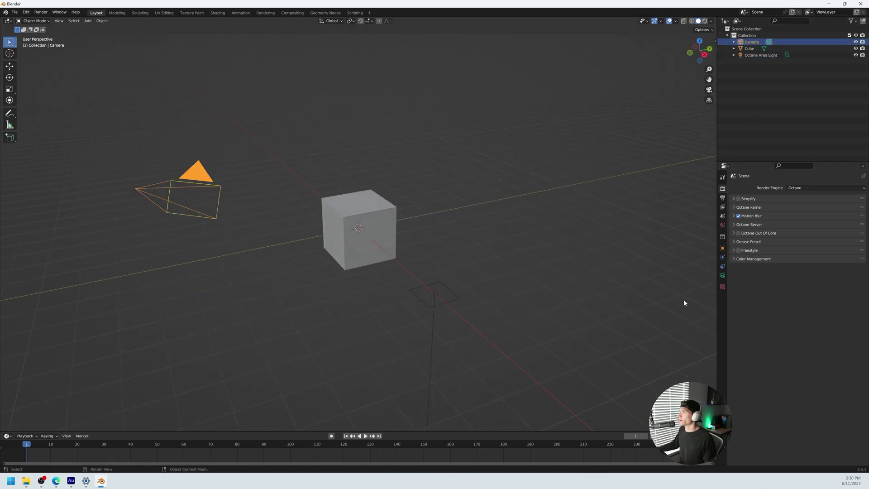
middle_click_drag(646, 305, 674, 301)
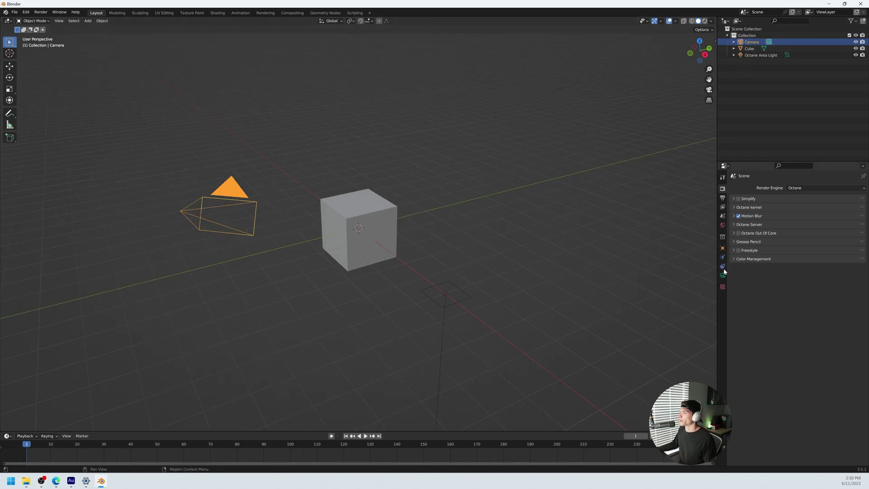
left_click(722, 275)
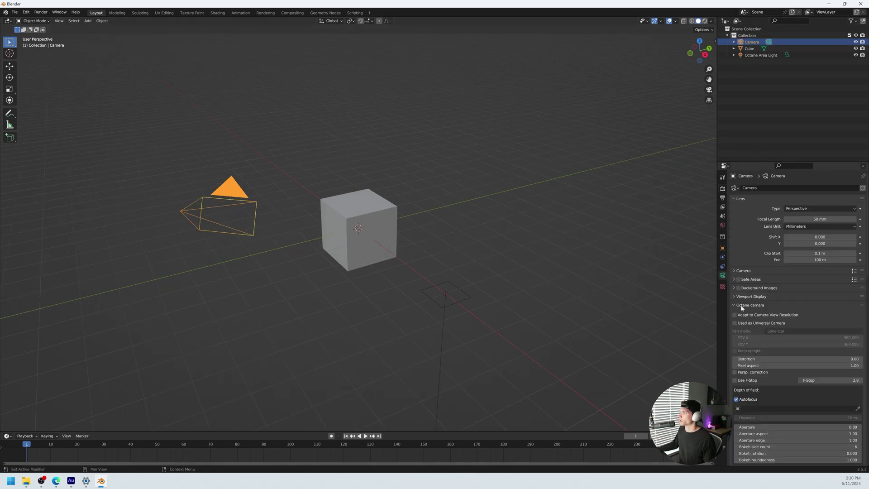
scroll(754, 284, "down", 3)
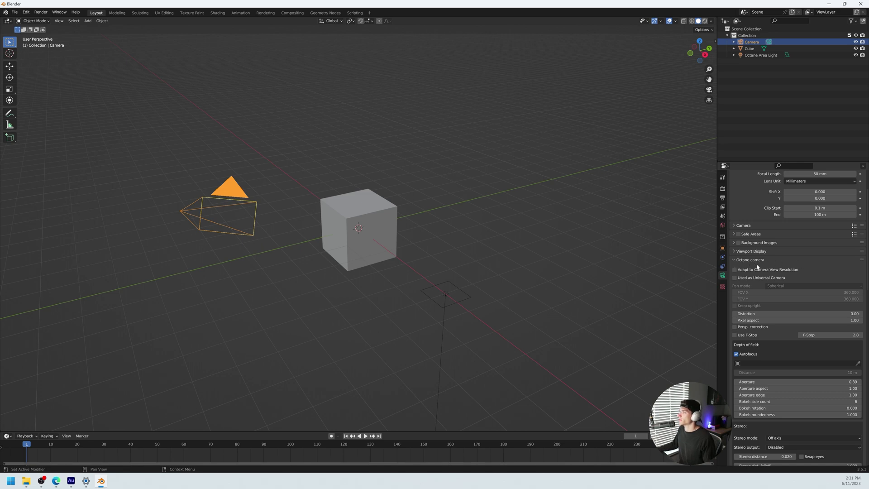
left_click(742, 259)
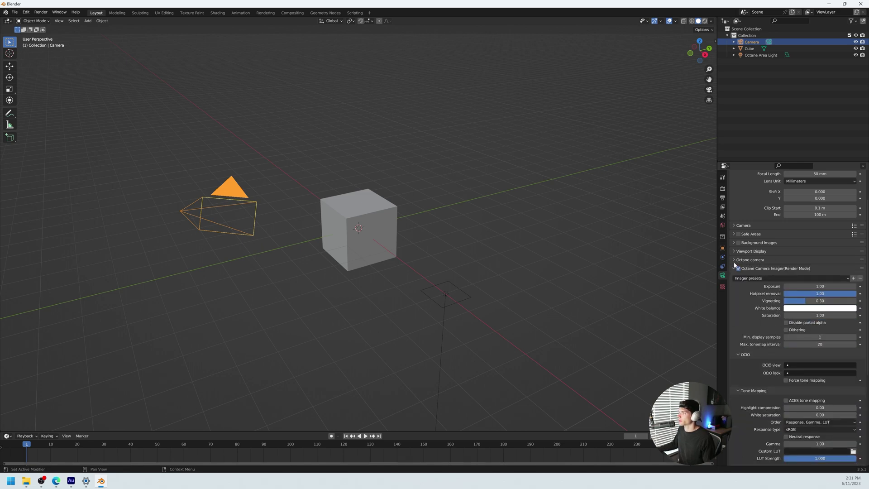
left_click(734, 268)
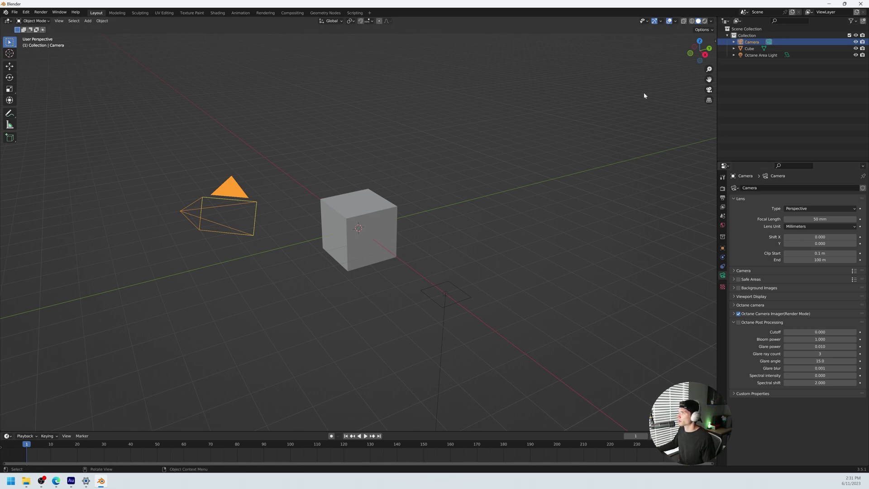
Step: Check the viewport Octane sidebar and collapse the camera's Octane Post Processing panel
key("n")
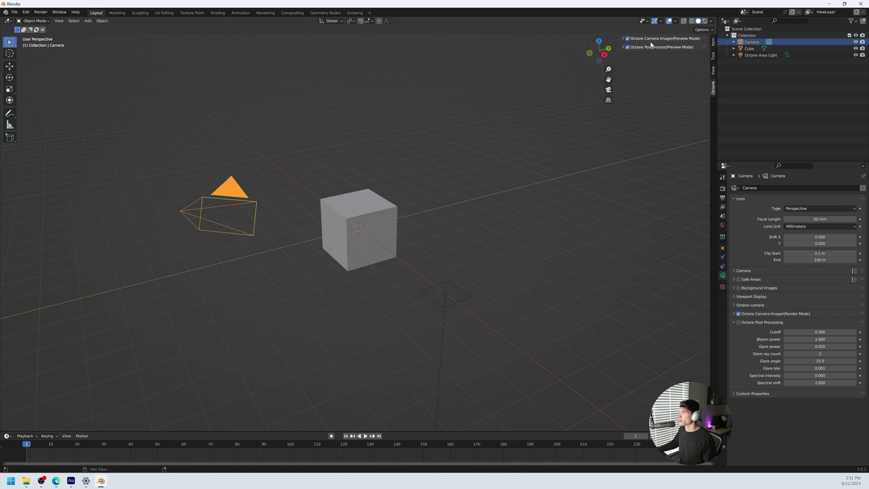
left_click(734, 322)
key("n")
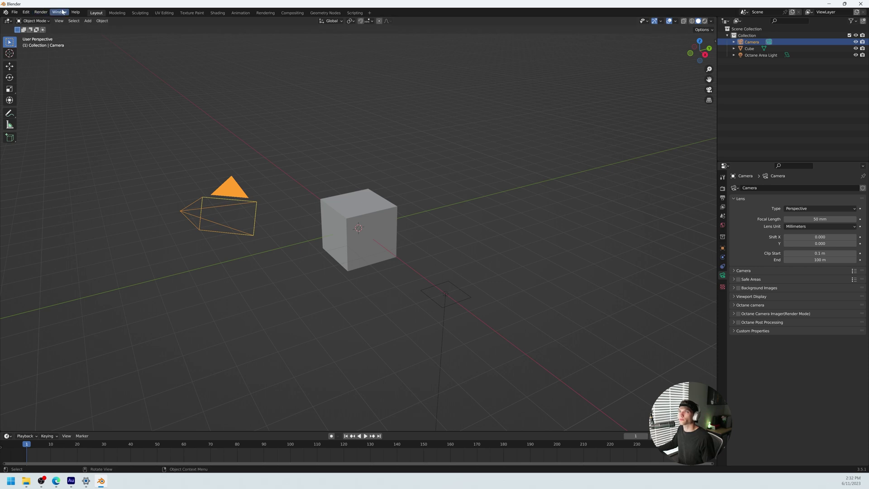
left_click(62, 12)
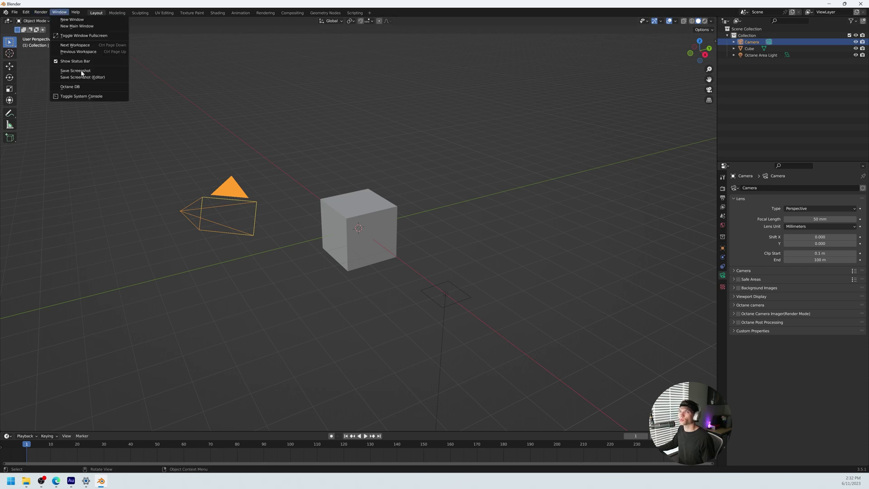
left_click(75, 88)
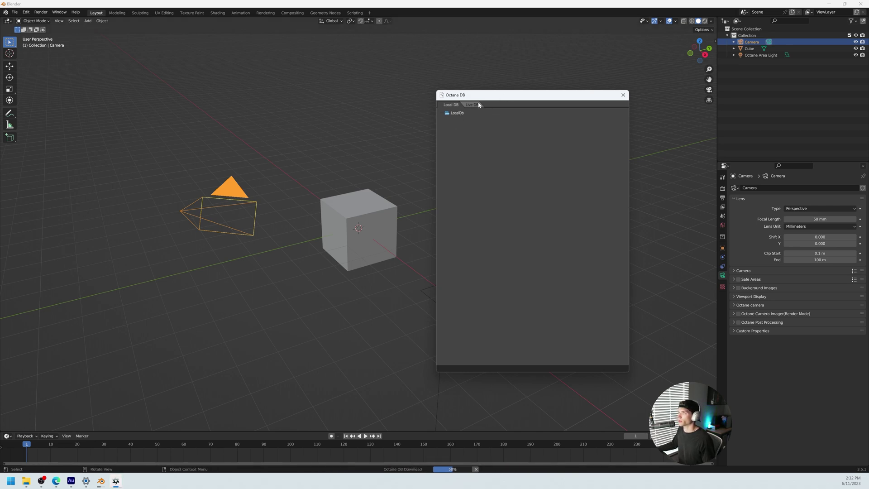
left_click(471, 105)
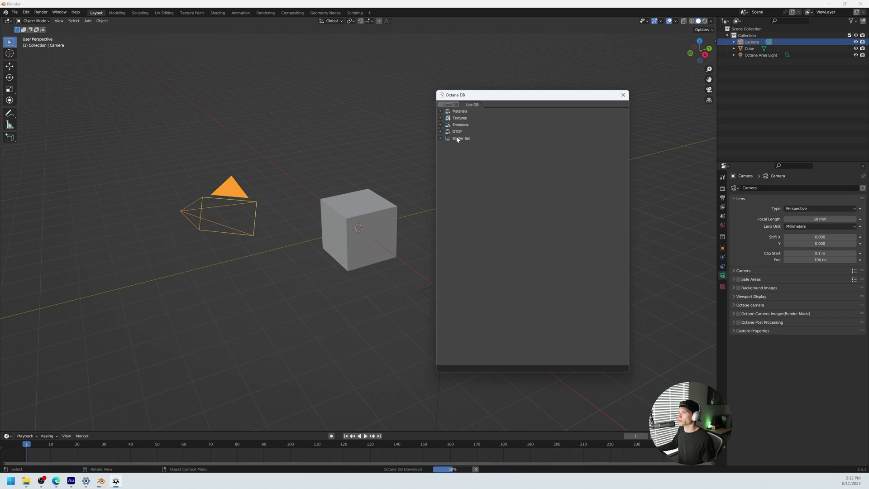
left_click(440, 112)
left_click(447, 118)
left_click(456, 125)
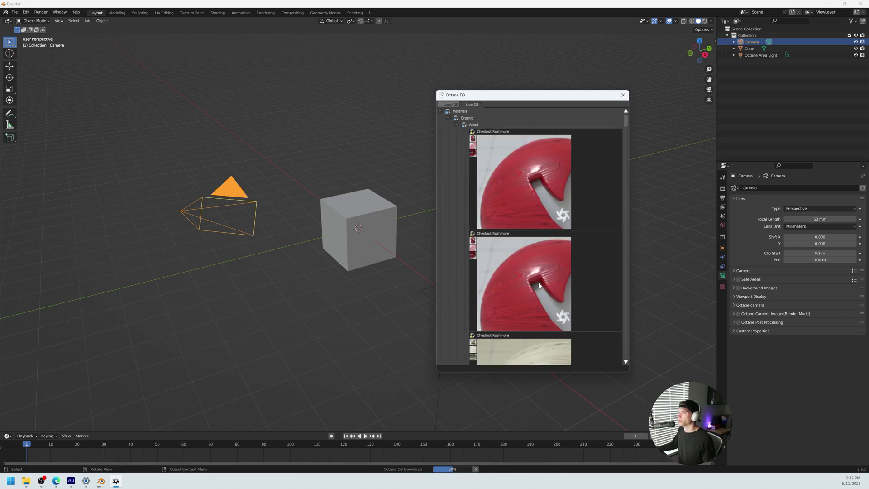
scroll(543, 307, "down", 6)
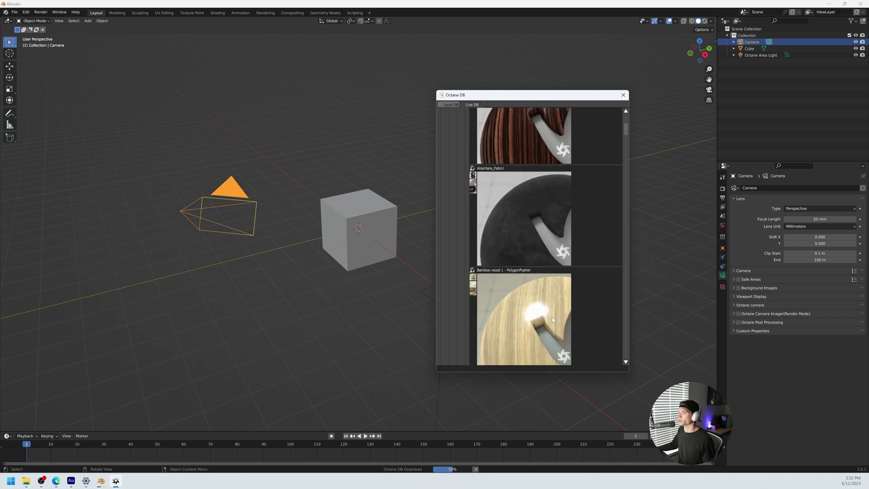
scroll(552, 317, "up", 6)
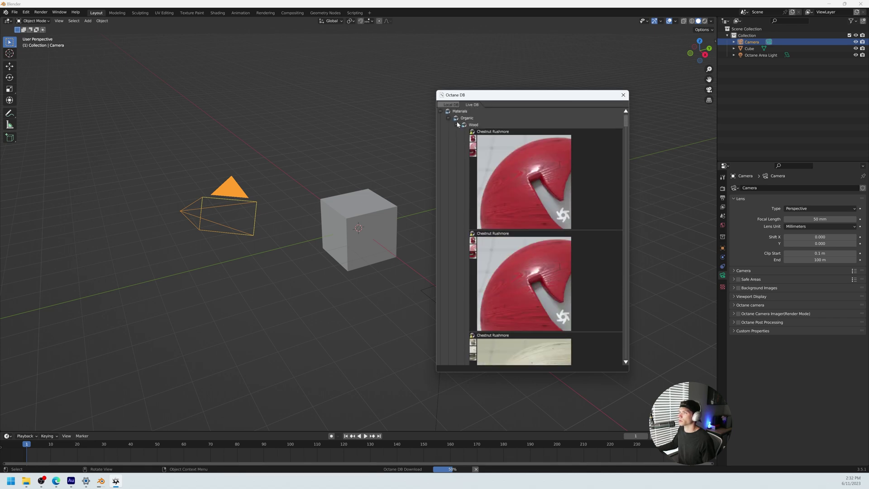
left_click(456, 124)
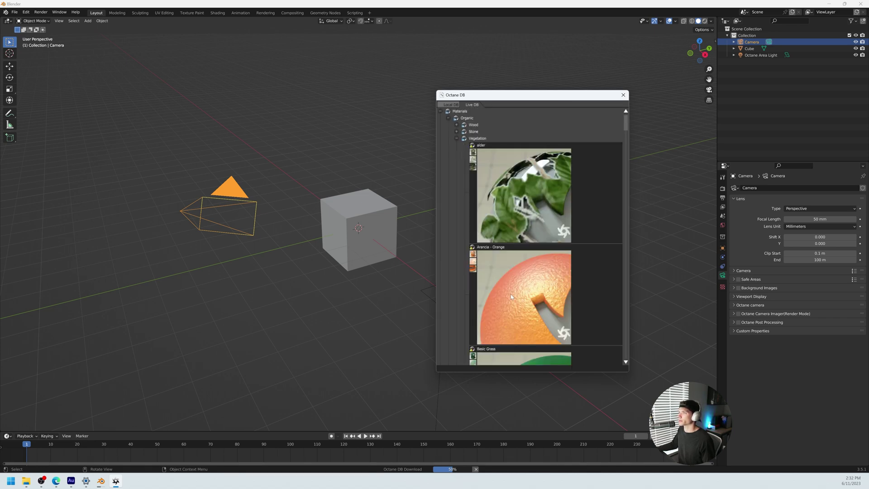
scroll(512, 291, "down", 5)
scroll(512, 291, "up", 5)
left_click(457, 138)
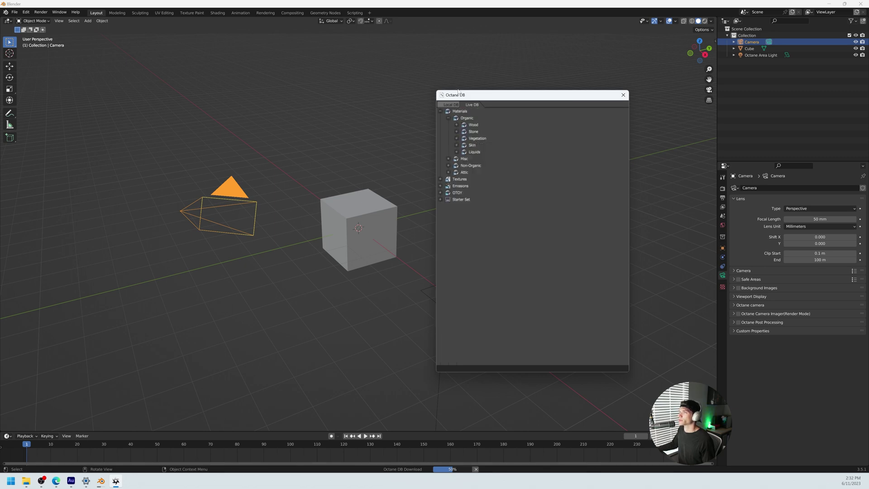
left_click(448, 118)
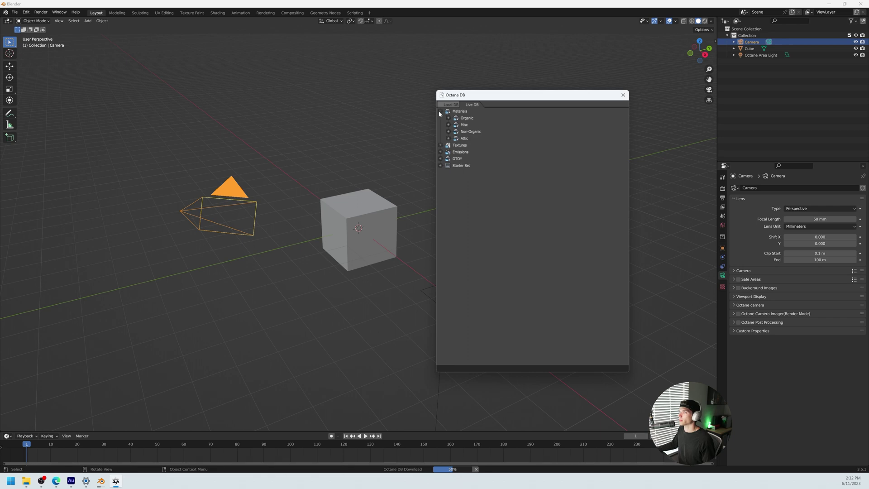
left_click(440, 111)
left_click(623, 95)
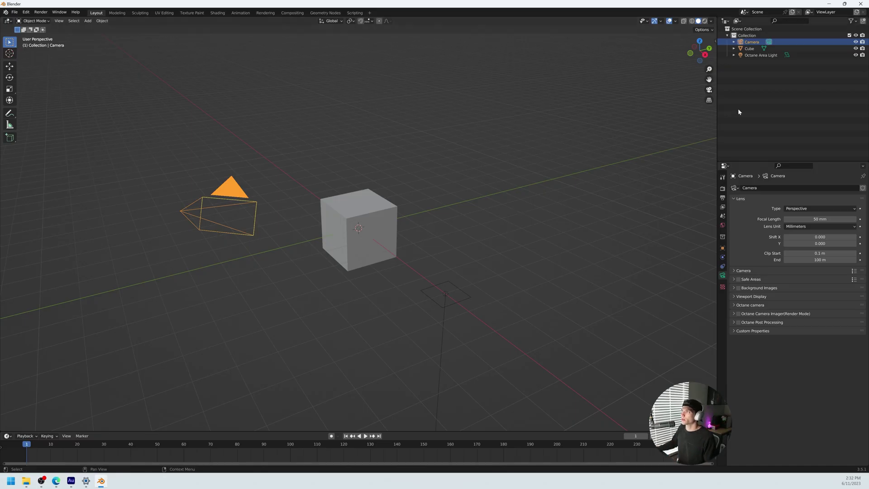
Step: Deselect the camera by clicking empty space in the viewport
left_click(788, 102)
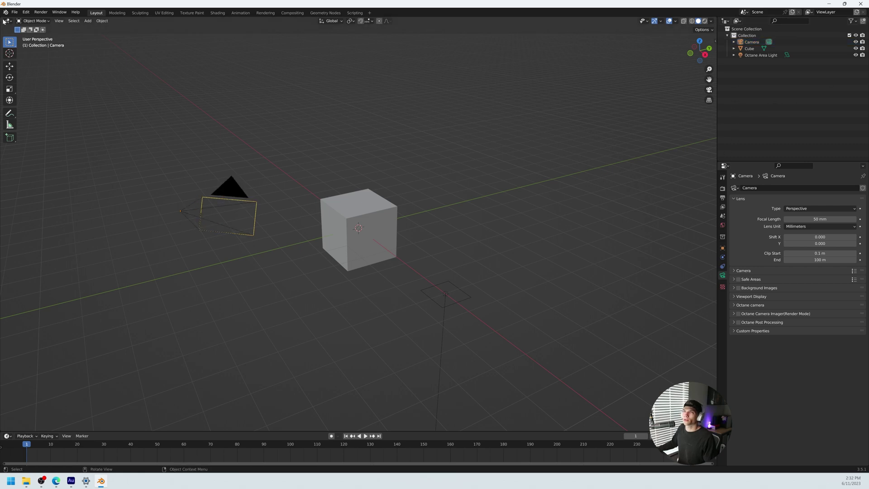
Step: Save the current Octane cube scene as Blender's startup file
left_click(15, 13)
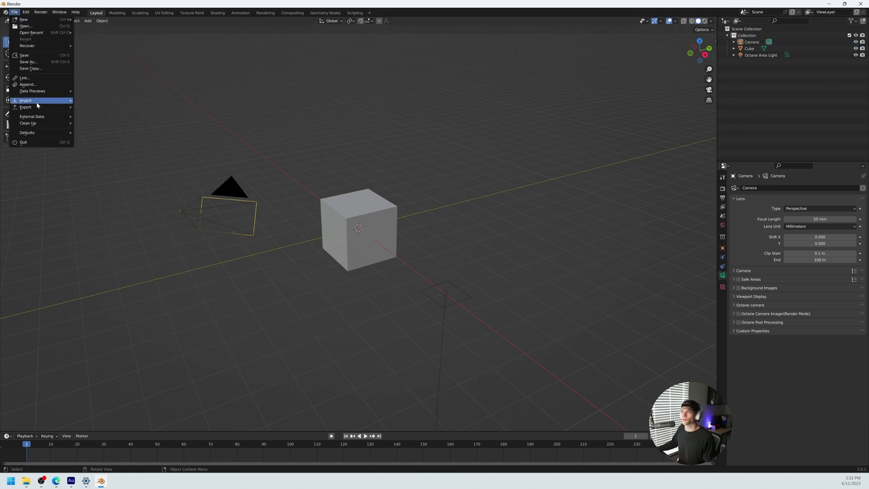
mouse_move(36, 133)
left_click(87, 133)
left_click(73, 133)
Step: Show the Render properties with Octane as engine, expanding and collapsing the kernel panel
left_click(723, 189)
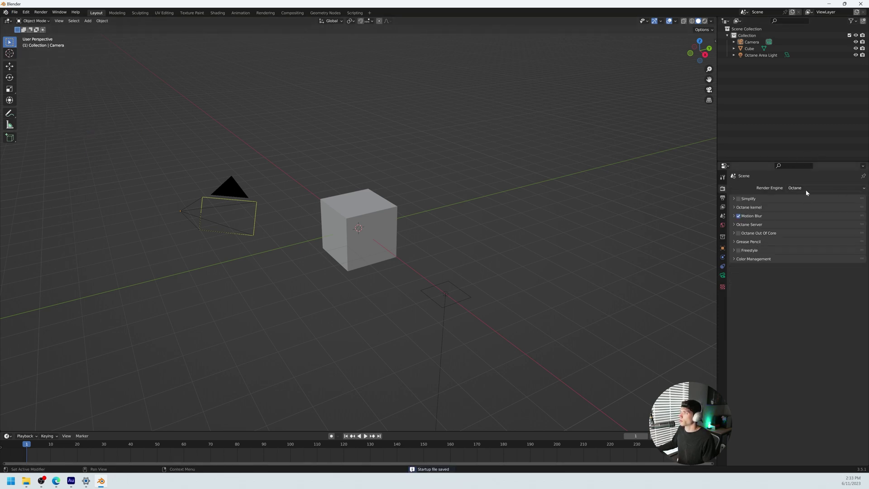
left_click(760, 206)
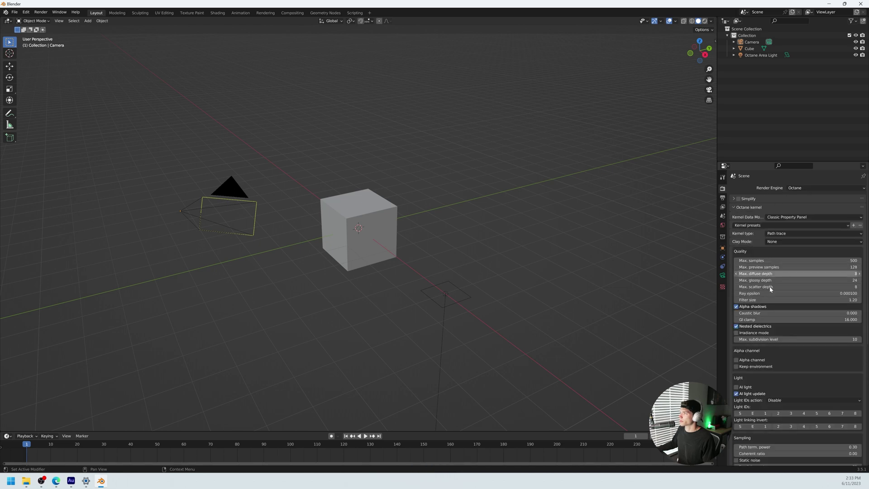
left_click(734, 208)
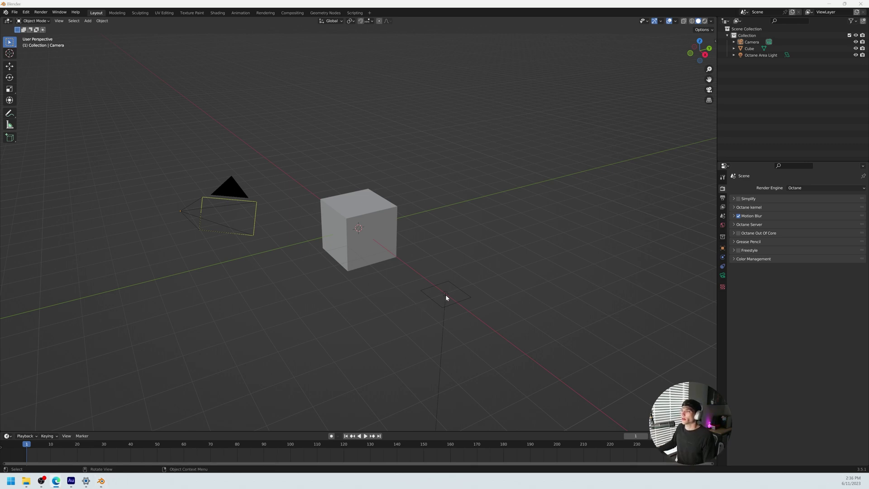
Step: Move the Octane Area Light to sit just above the cube
left_click(446, 295)
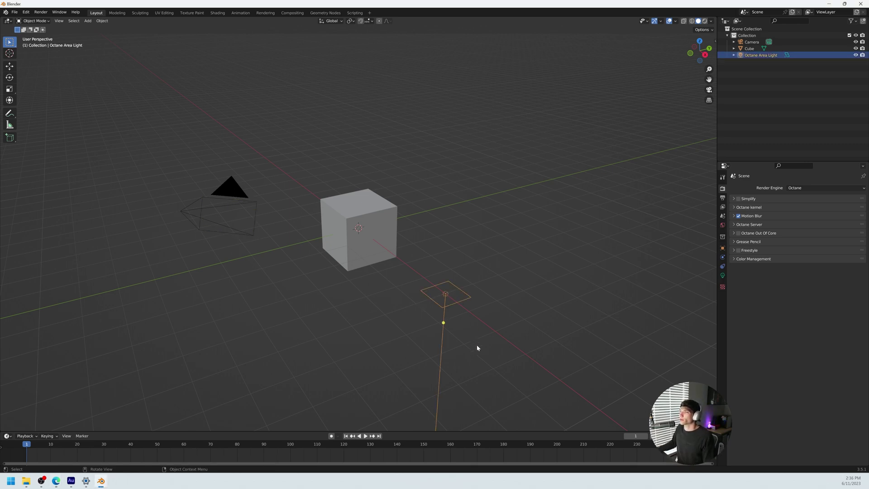
key("g")
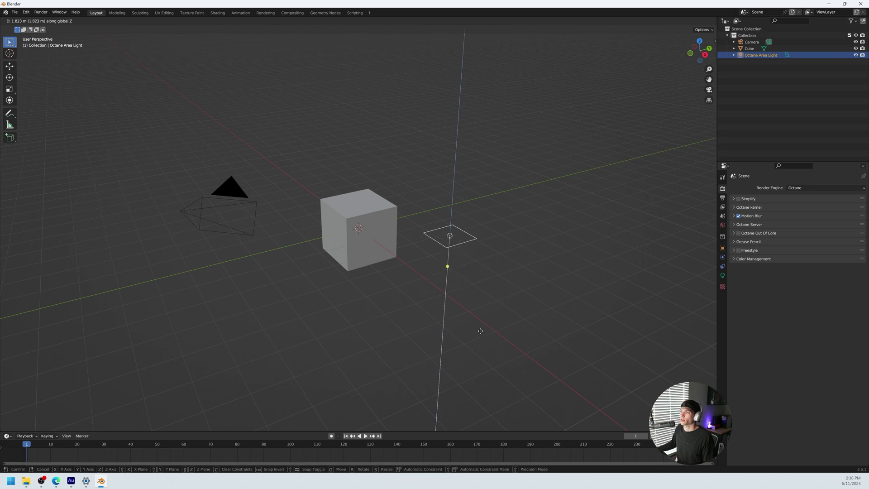
left_click(482, 314)
key("g")
left_click(446, 265)
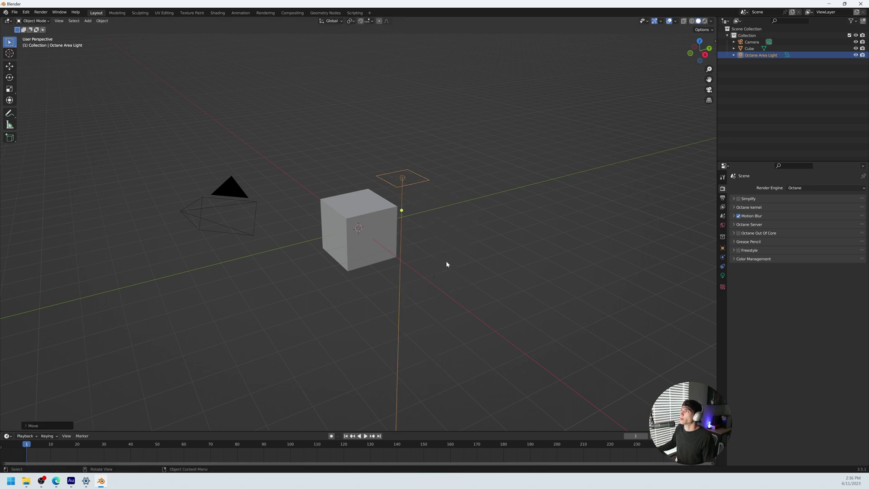
Step: Switch the viewport to Octane rendered shading, viewing the cube from lower down
left_click(703, 21)
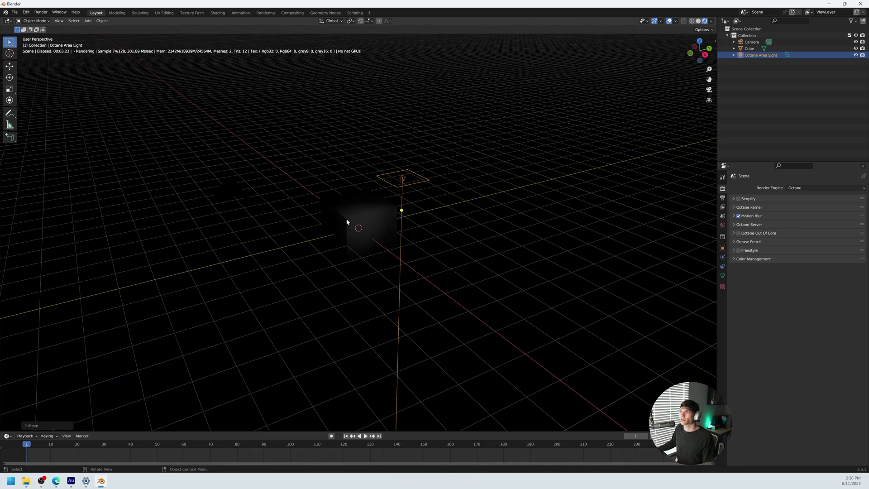
middle_click_drag(347, 222, 363, 243)
scroll(379, 222, "up", 4)
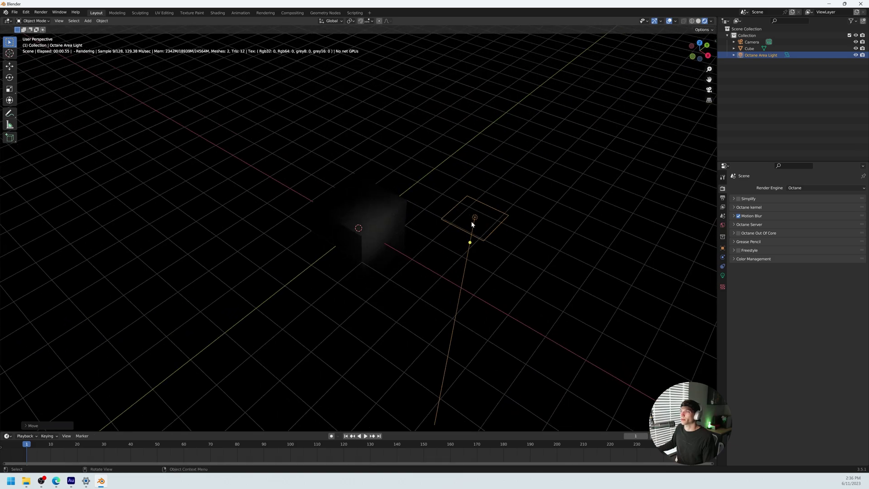
Step: Reposition the area light, tilt it toward the cube, and adjust its height vertically
key("g")
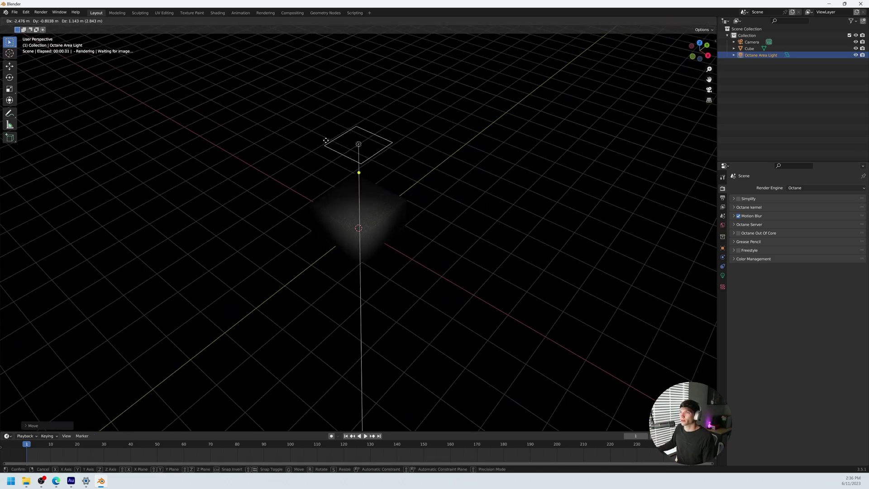
left_click(381, 178)
key("r")
key("r")
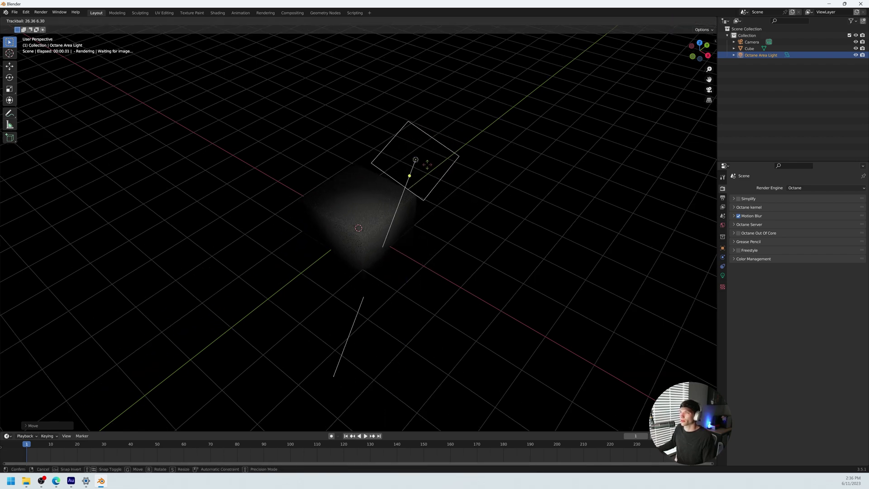
left_click(405, 169)
key("g")
key("z")
left_click(355, 266)
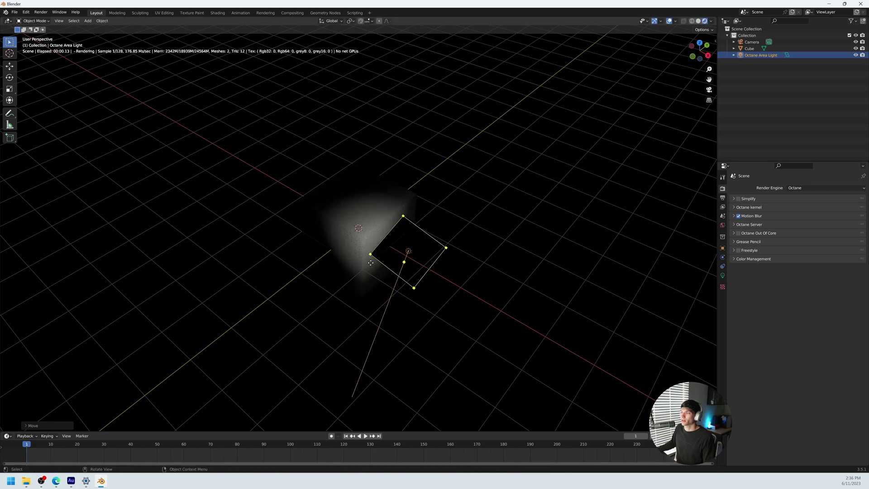
middle_click_drag(355, 266, 329, 303)
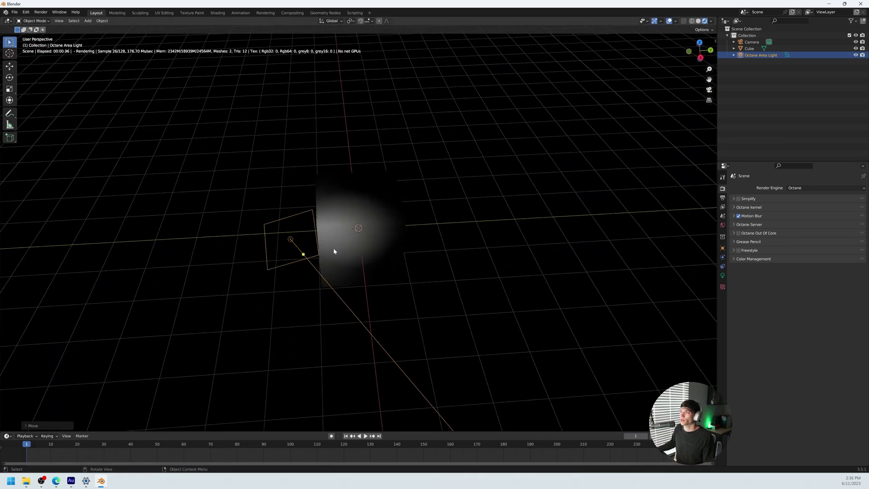
middle_click_drag(334, 248, 382, 260)
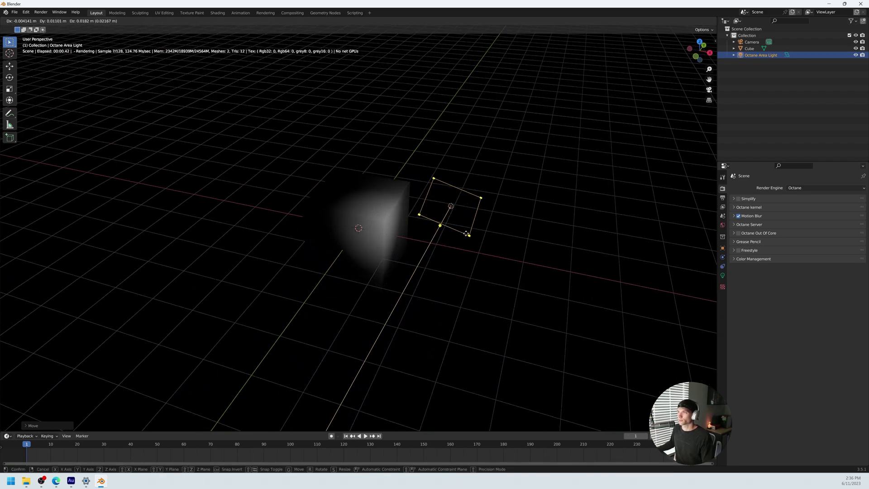